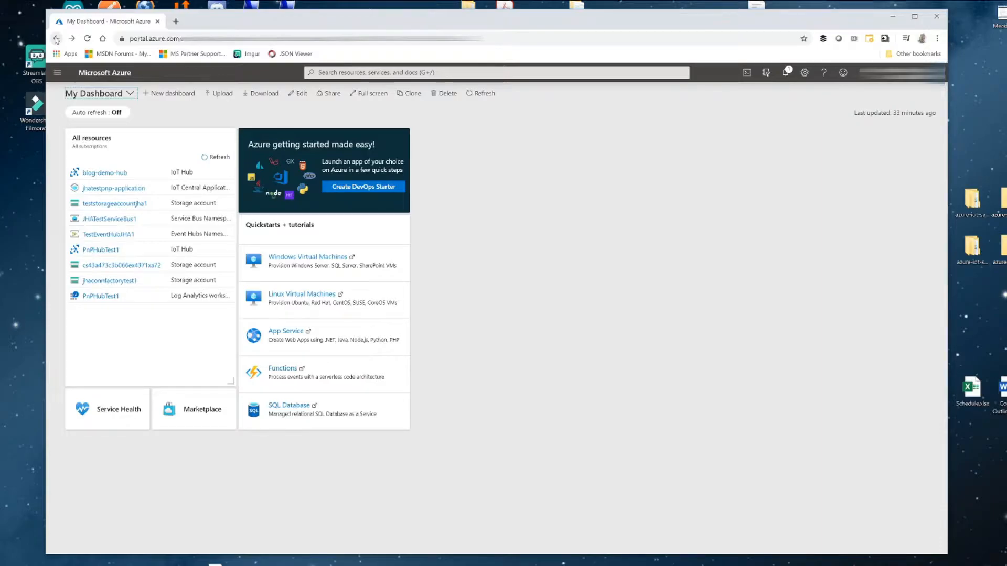
# - Find the Resource group offering in the marketplace and start creating one
pyautogui.click(58, 74)
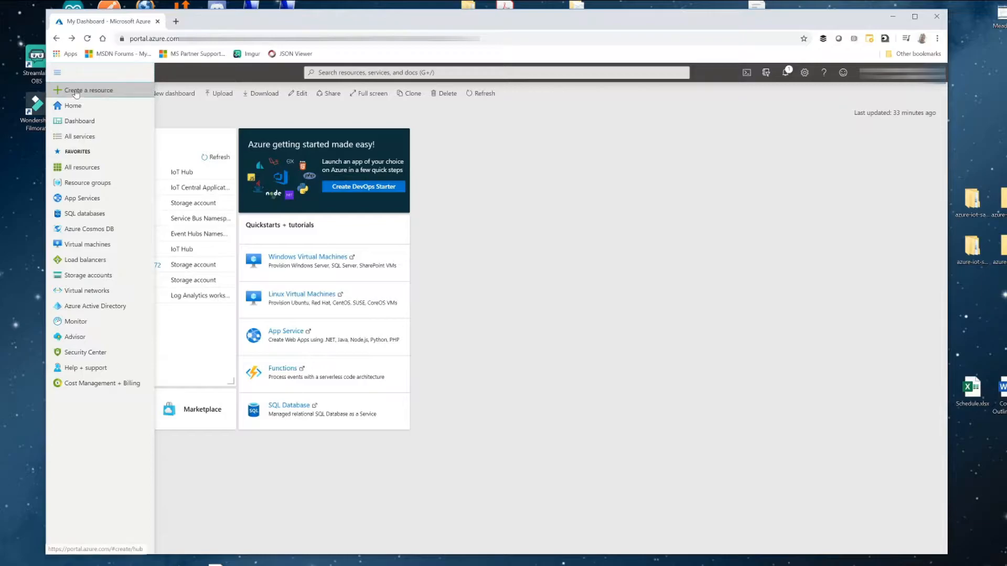
pyautogui.click(68, 90)
pyautogui.write('re')
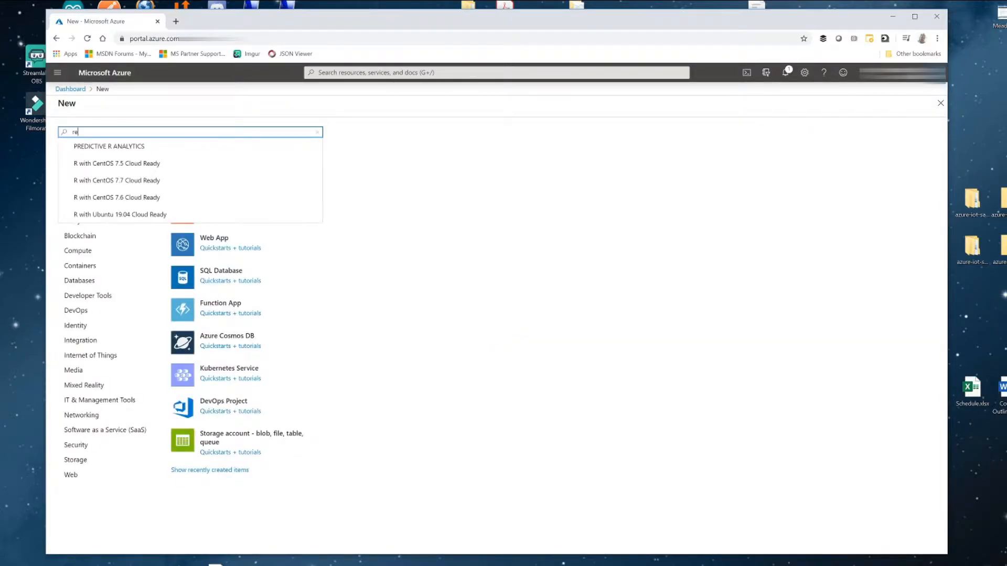
pyautogui.write('source group')
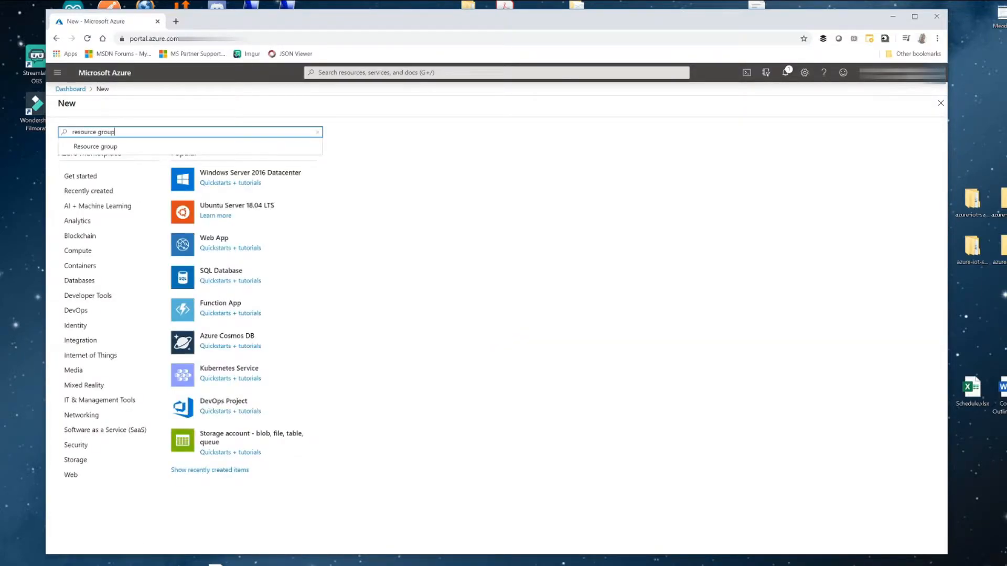
pyautogui.click(100, 148)
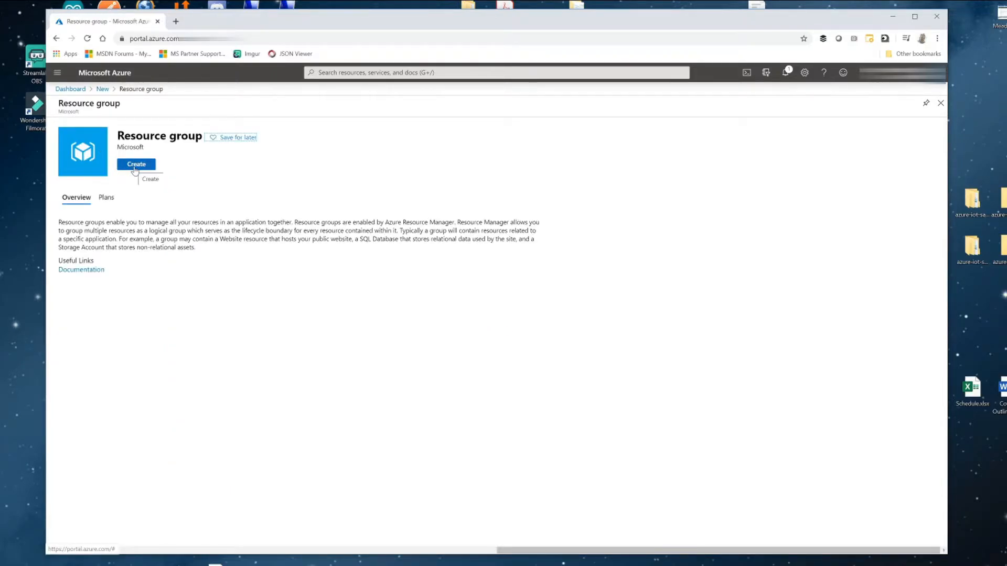
pyautogui.click(135, 166)
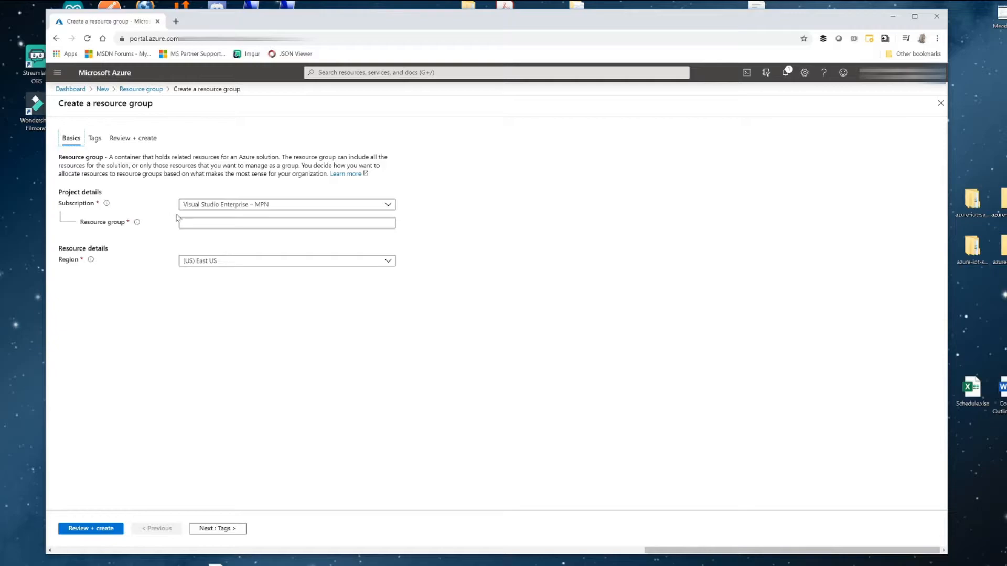
# - Name the resource group CreatingIoTHub_RG and set its region to (US) Central US
pyautogui.click(221, 223)
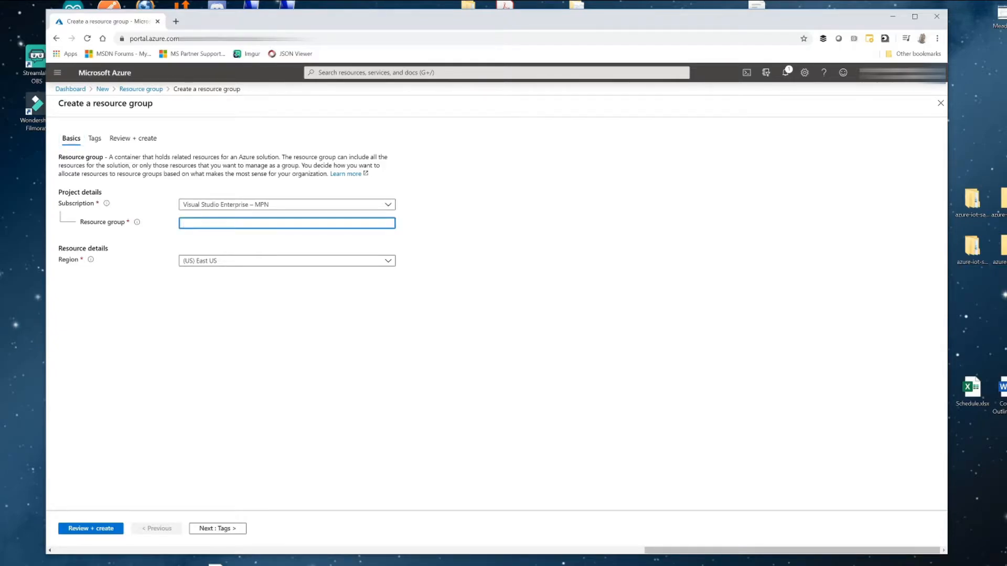
pyautogui.write('CreatingIoTHub_RG')
pyautogui.click(389, 261)
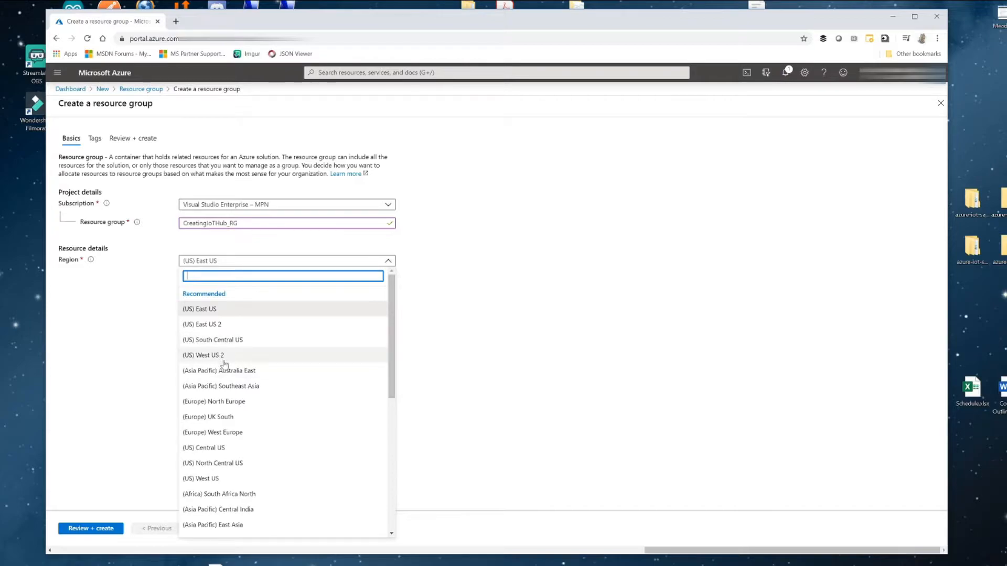
pyautogui.scroll(-2, 225, 368)
pyautogui.click(227, 400)
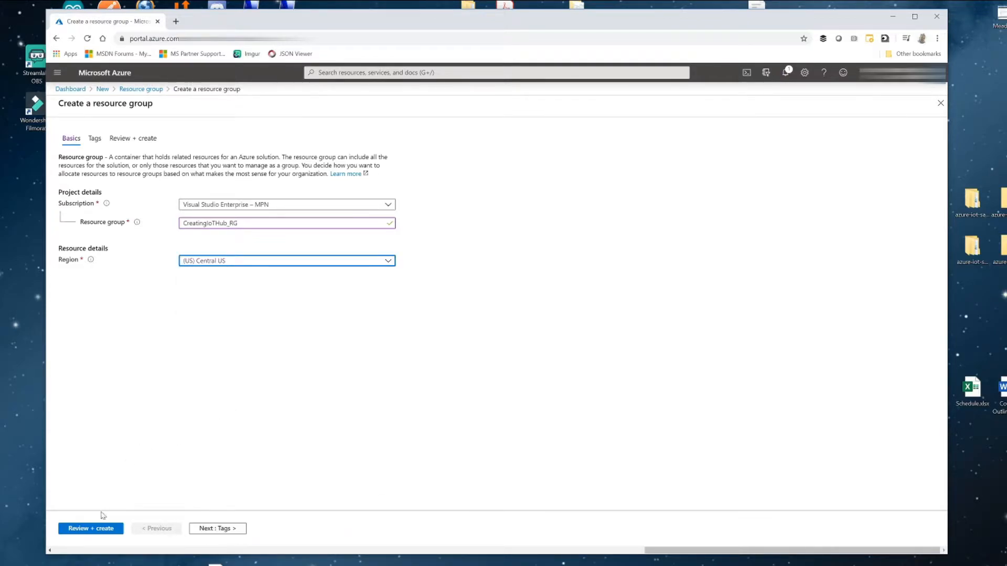
# - Validate and create the CreatingIoTHub_RG resource group, and open it
pyautogui.click(97, 530)
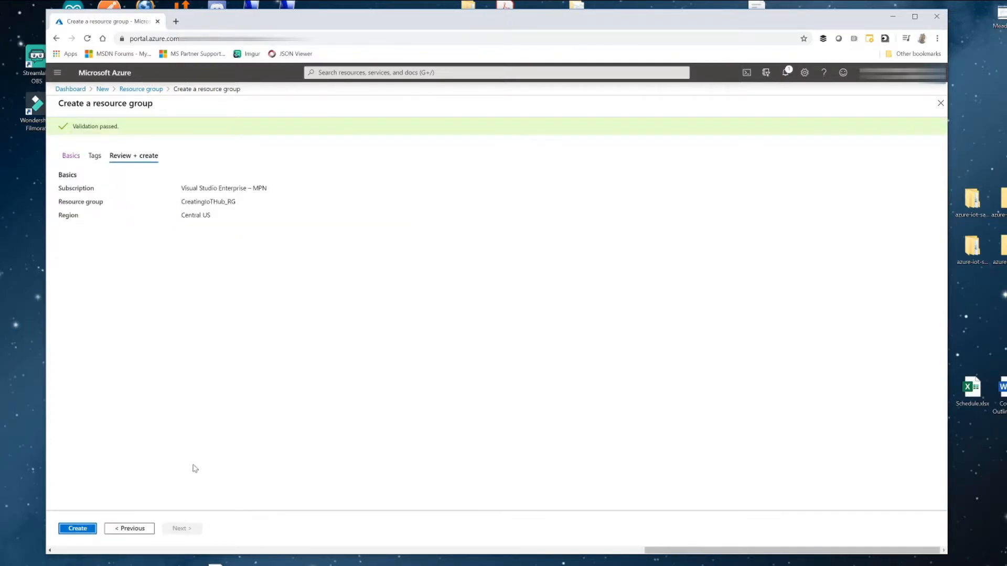
pyautogui.click(75, 530)
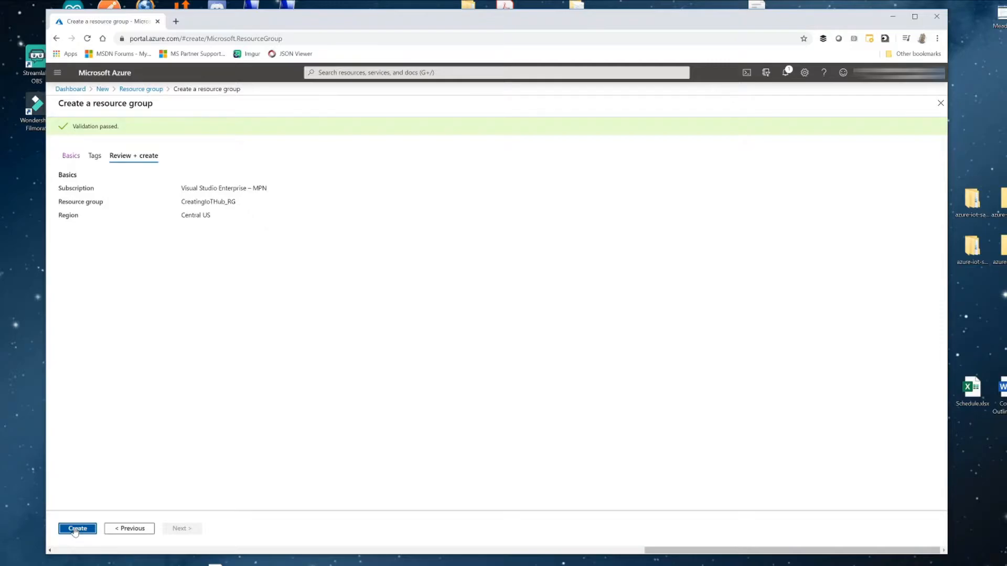
pyautogui.click(76, 529)
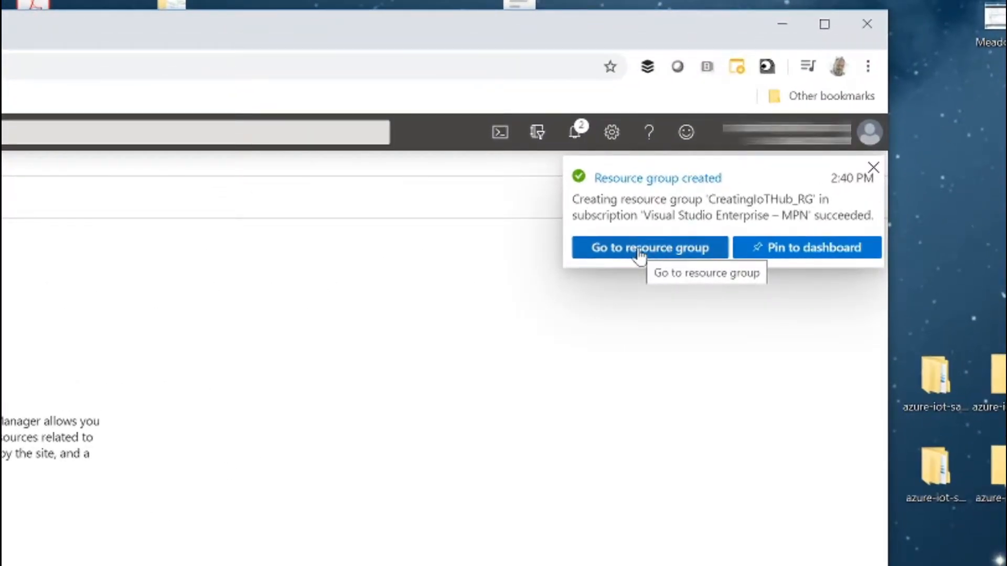
pyautogui.click(638, 251)
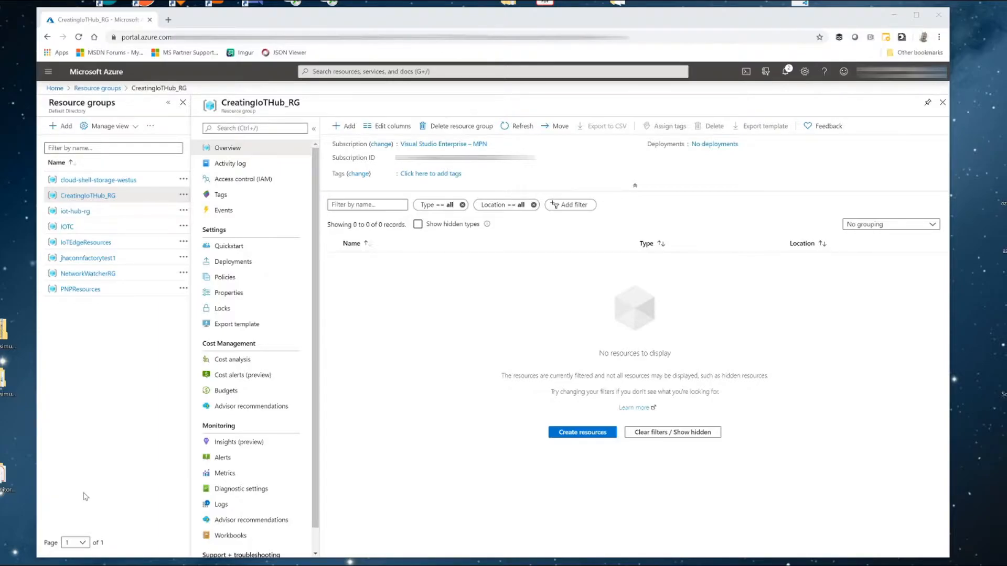
# - Add a resource to the group by searching the marketplace for "iot hub" and starting creation of Microsoft's IoT Hub
pyautogui.click(342, 128)
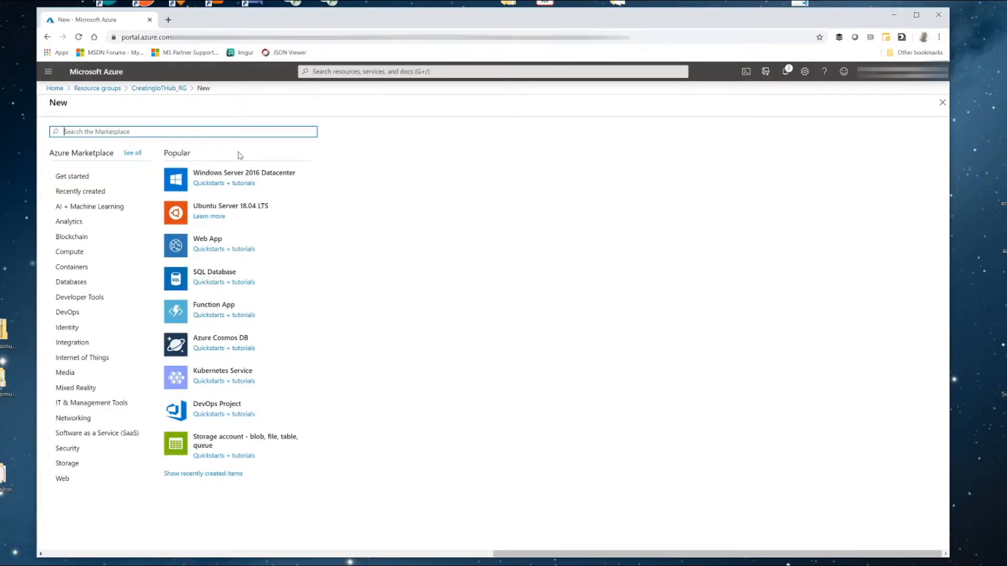
pyautogui.write('iot')
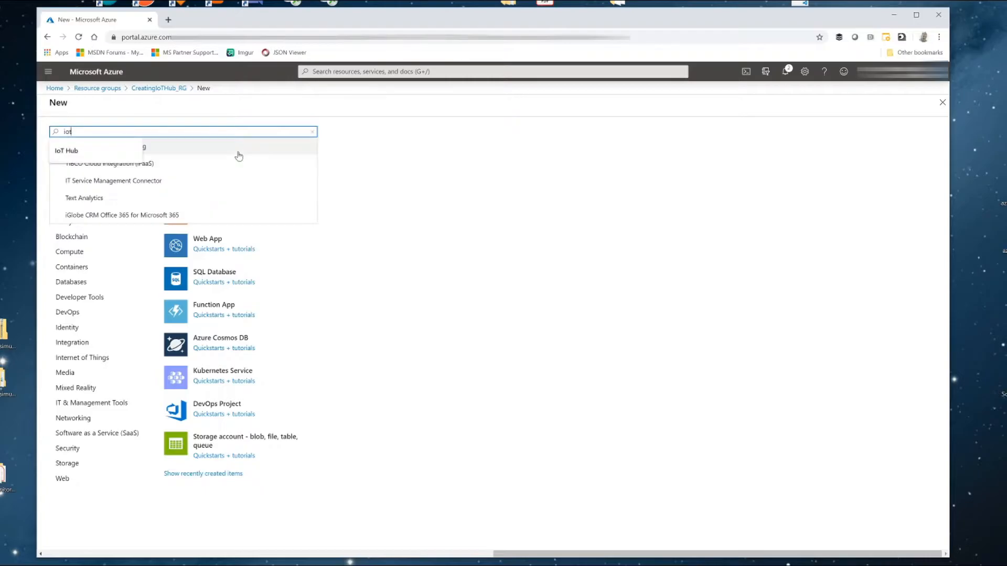
pyautogui.write(' hub')
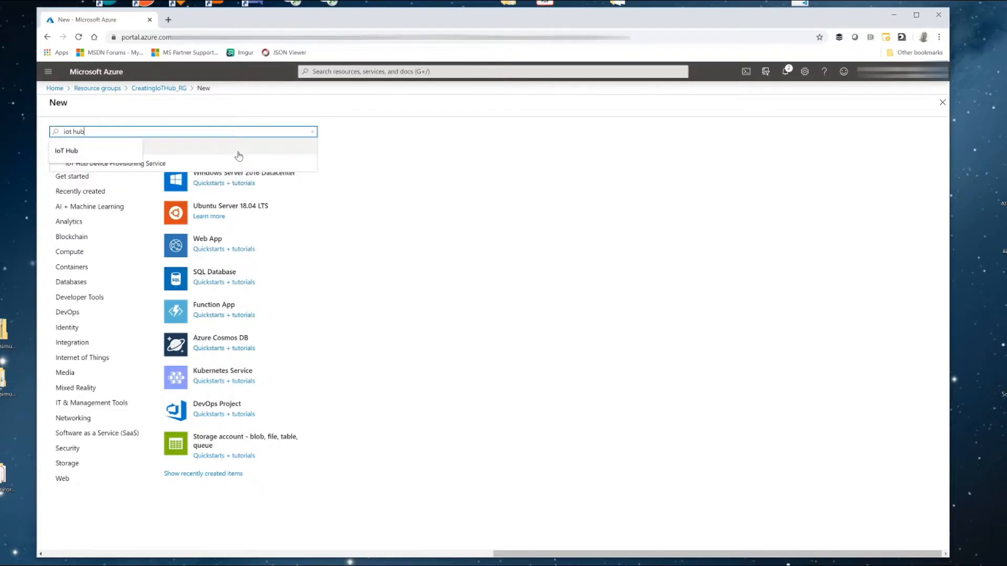
pyautogui.press('Return')
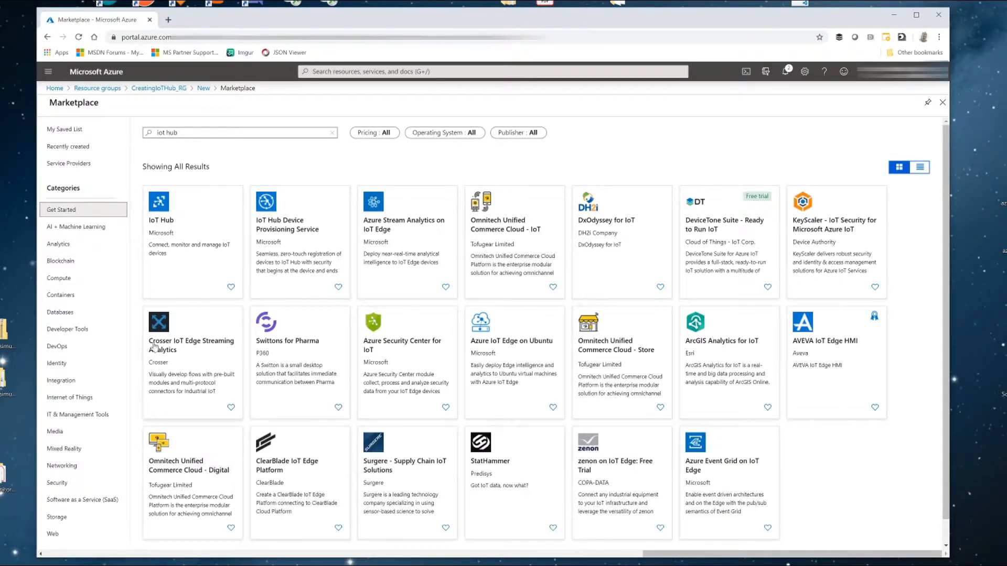
pyautogui.click(160, 222)
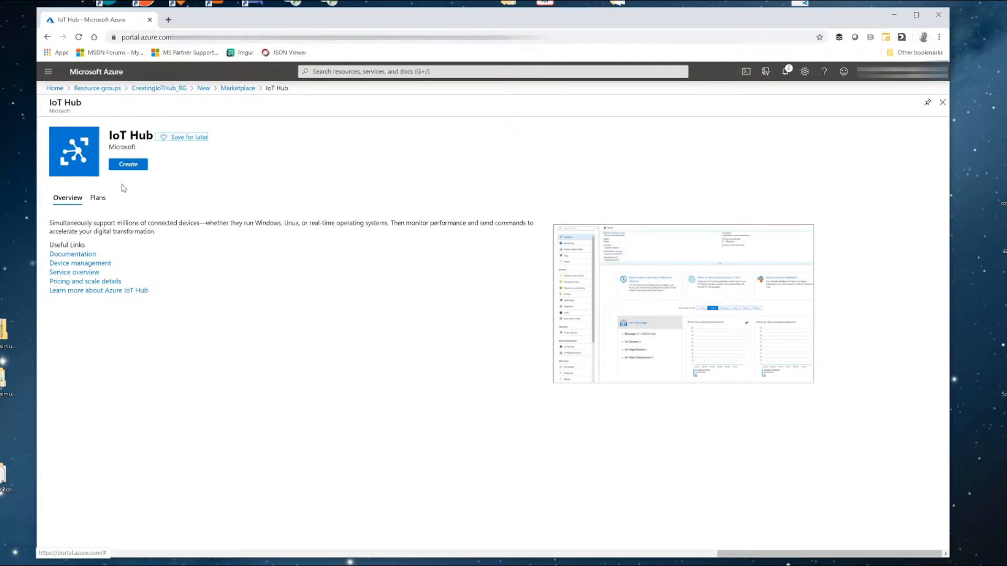
pyautogui.click(128, 169)
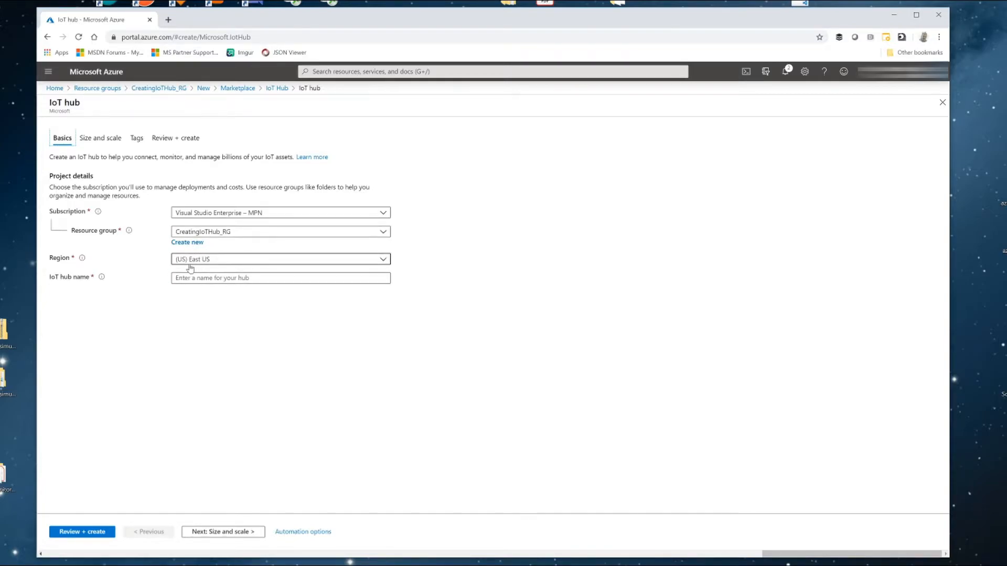
# - Set the IoT hub's region to (US) Central US and name it CreatingTestIoTHub
pyautogui.moveTo(82, 260)
pyautogui.click(383, 259)
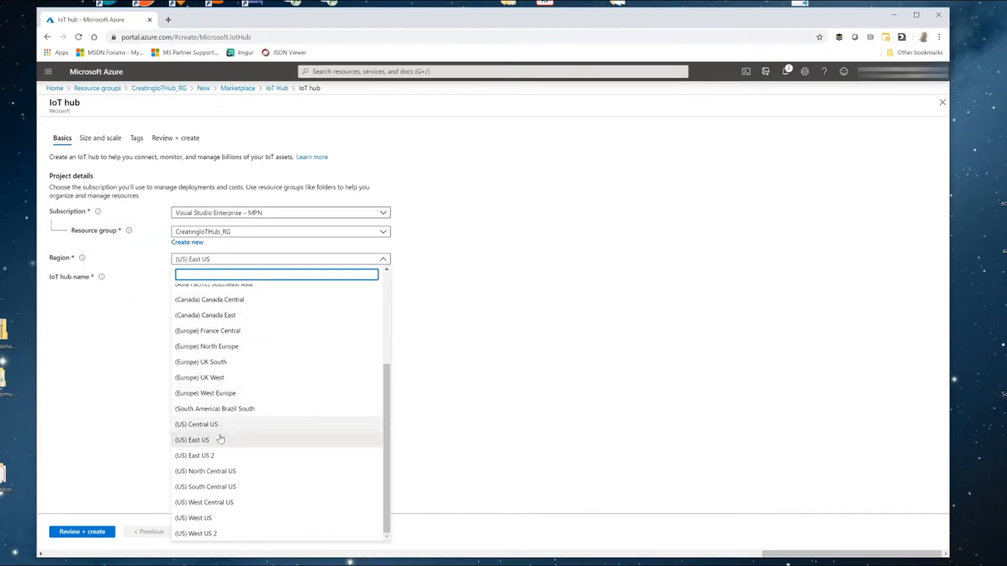
pyautogui.click(205, 424)
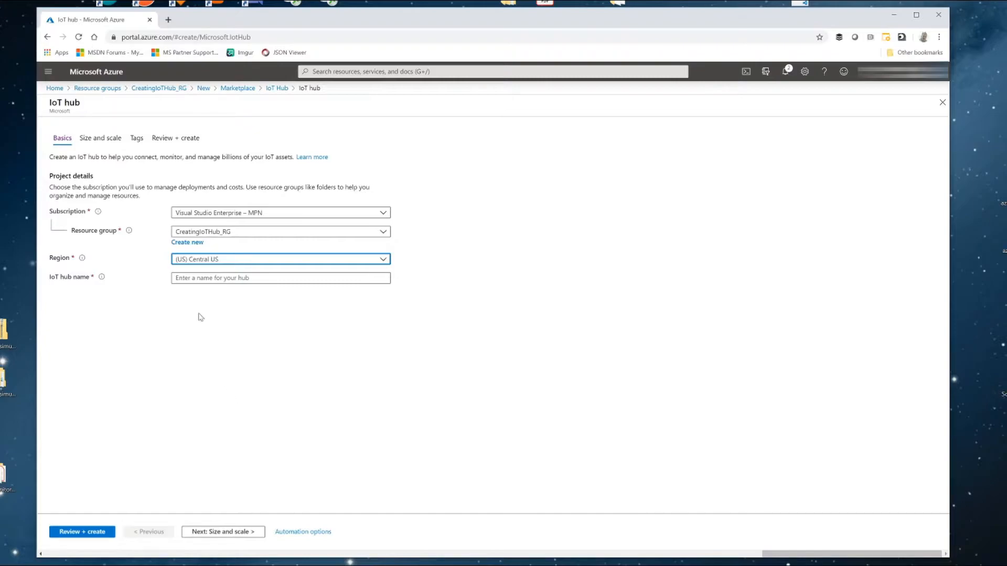
pyautogui.click(200, 279)
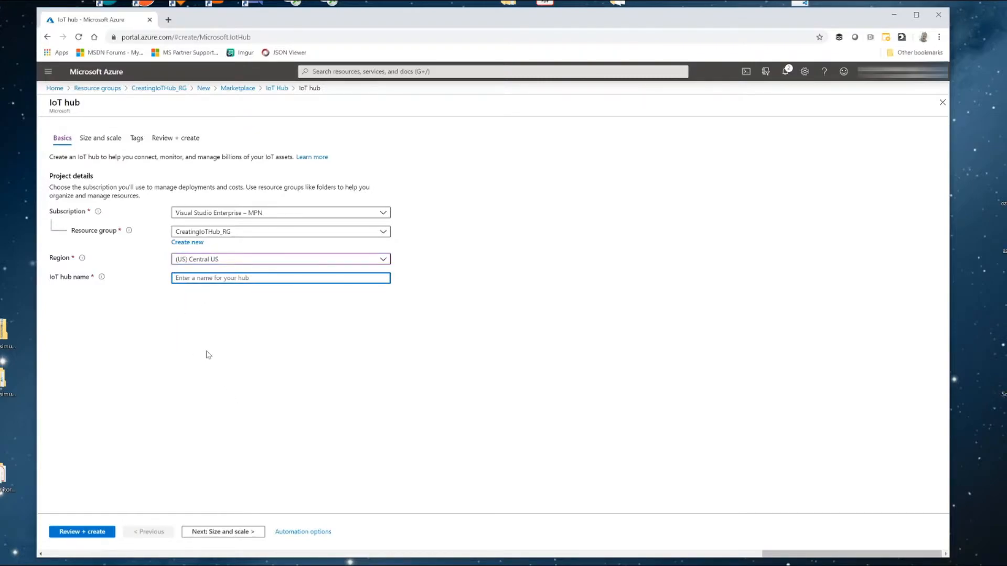
pyautogui.write('CreatingIoTHubT')
pyautogui.write('Test')
# - Proceed to the hub's size and scale settings and choose the S1: Standard tier for pricing and scale
pyautogui.click(212, 532)
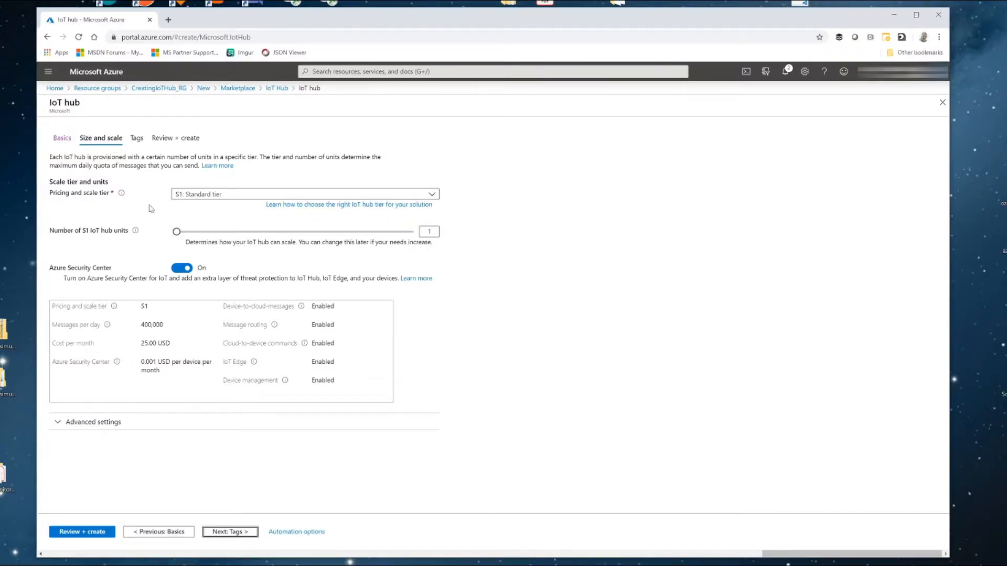
pyautogui.moveTo(122, 197)
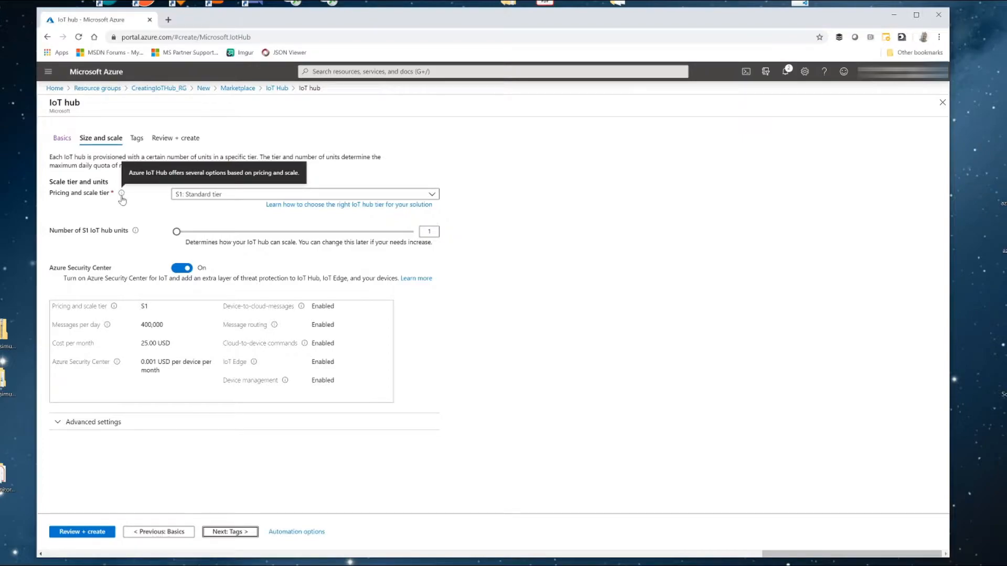
pyautogui.click(433, 195)
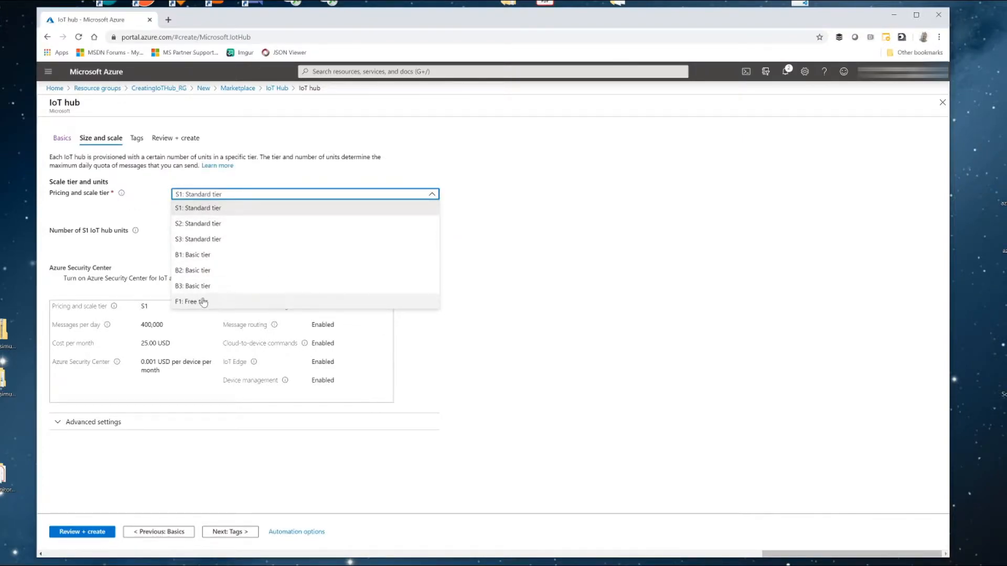
pyautogui.click(189, 208)
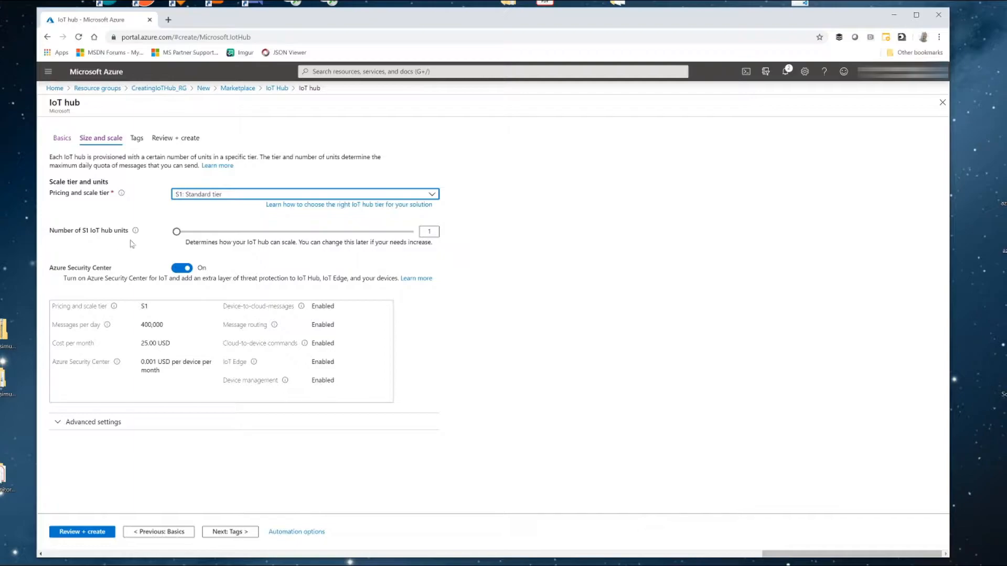
pyautogui.moveTo(135, 231)
pyautogui.click(219, 200)
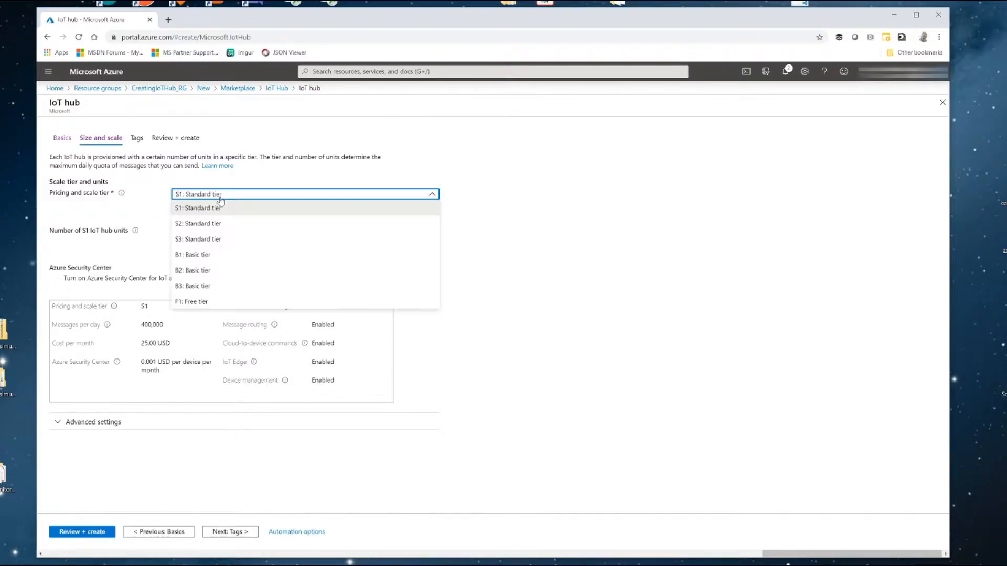
pyautogui.click(213, 302)
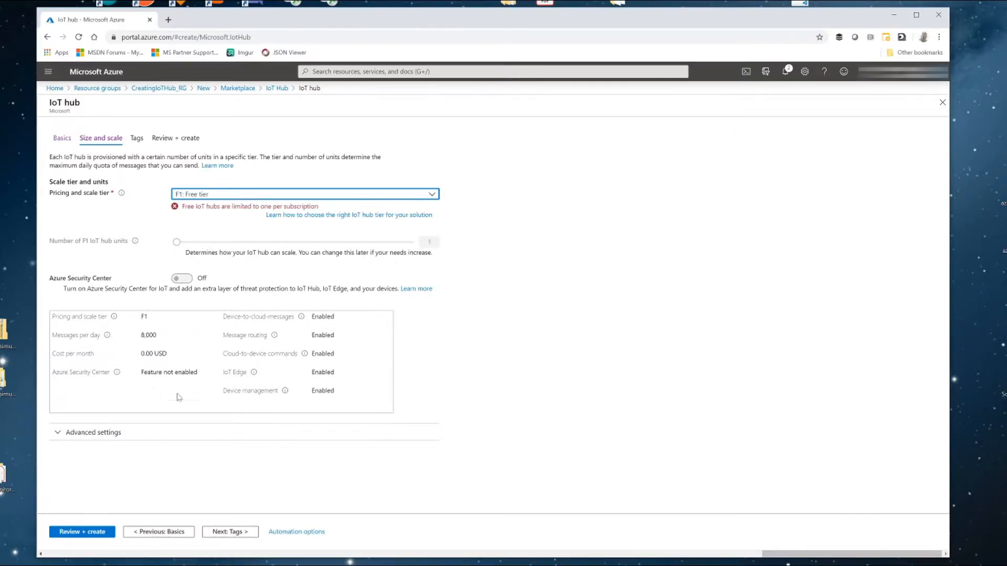
pyautogui.click(252, 193)
pyautogui.click(210, 206)
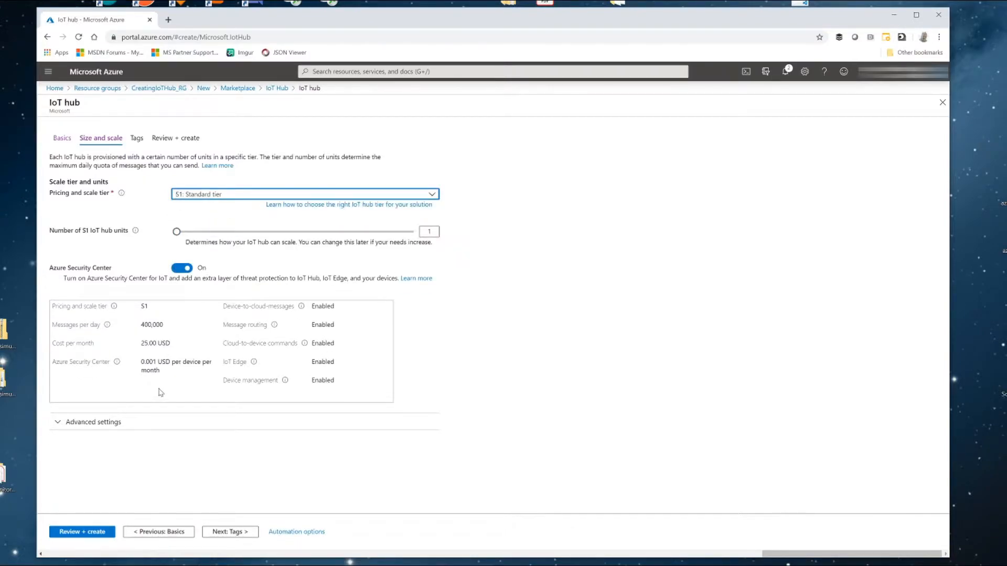
# - Expand the advanced settings to check the device-to-cloud partitions, and continue to the hub's tags
pyautogui.click(99, 422)
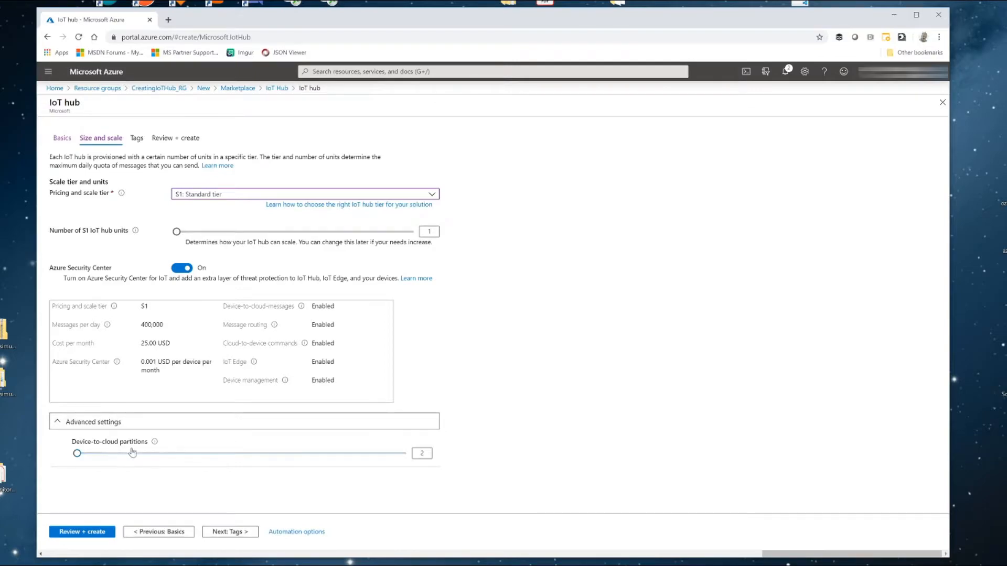
pyautogui.moveTo(154, 444)
pyautogui.click(225, 532)
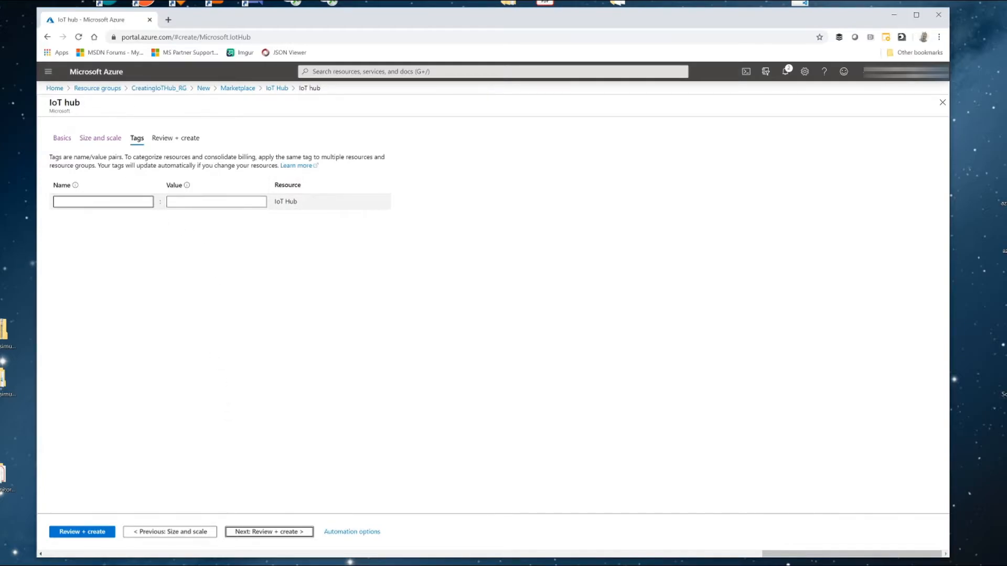
# - Add a tag to the IoT hub with the name Accounting and the value Accounting
pyautogui.click(103, 202)
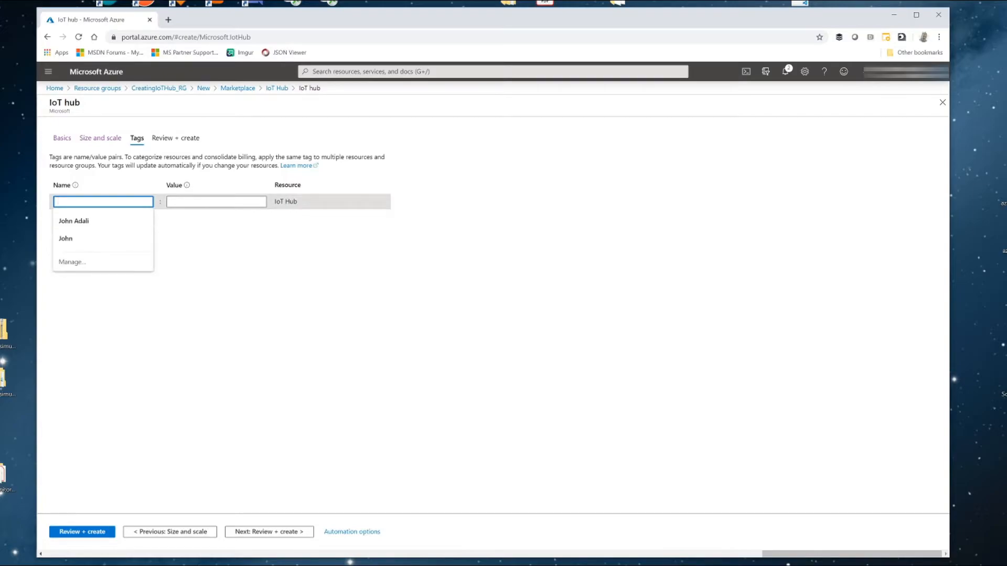
pyautogui.click(184, 276)
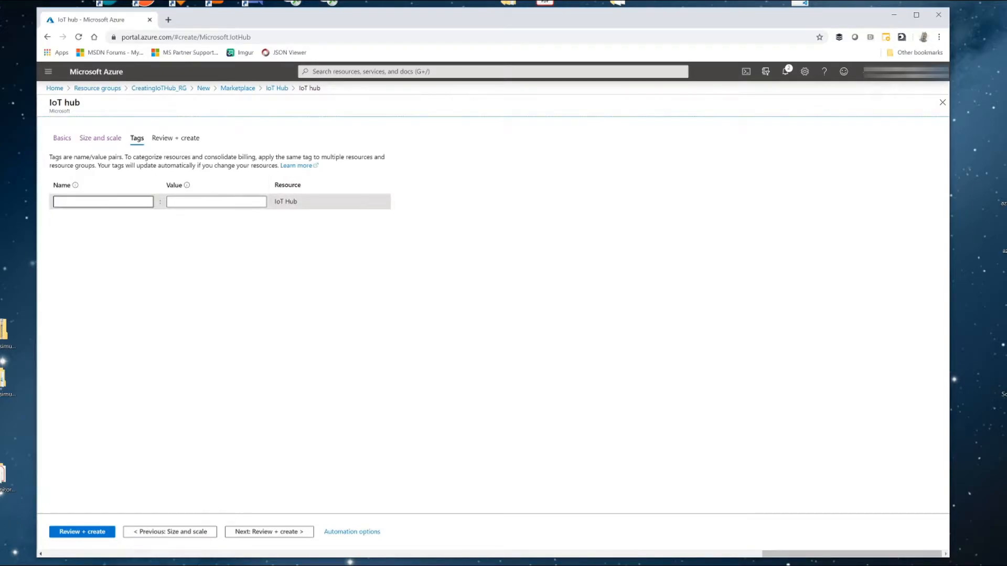
pyautogui.click(104, 202)
pyautogui.write('Acco')
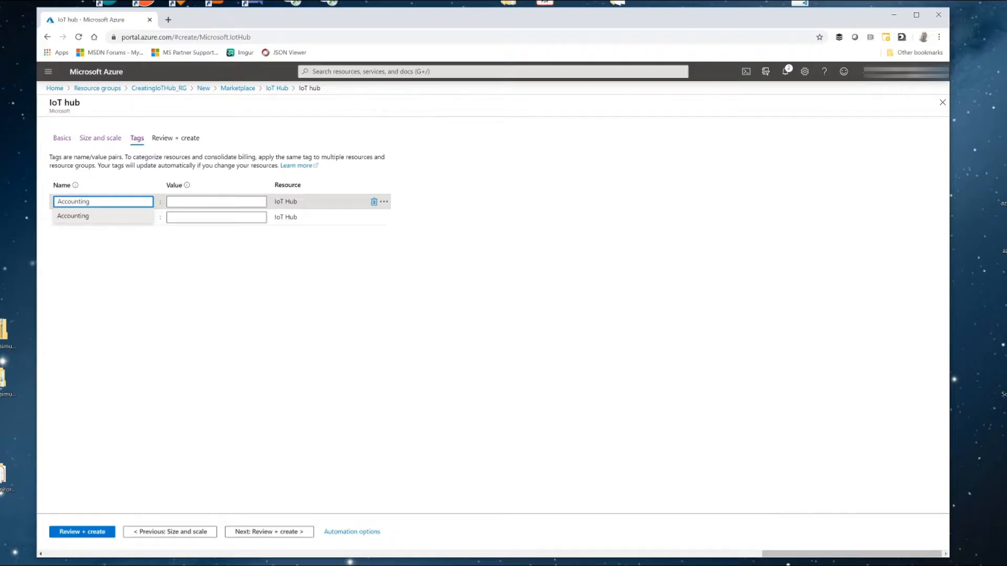
pyautogui.write('unting')
pyautogui.press('Tab')
pyautogui.write('Acco')
pyautogui.click(304, 317)
# - Review the IoT hub's configuration and create the hub
pyautogui.click(287, 534)
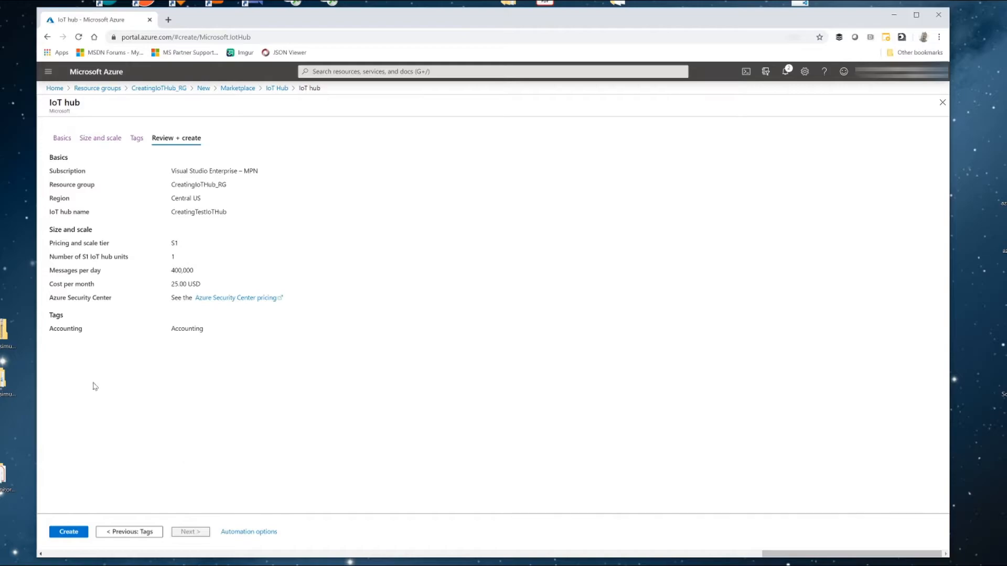
pyautogui.click(65, 534)
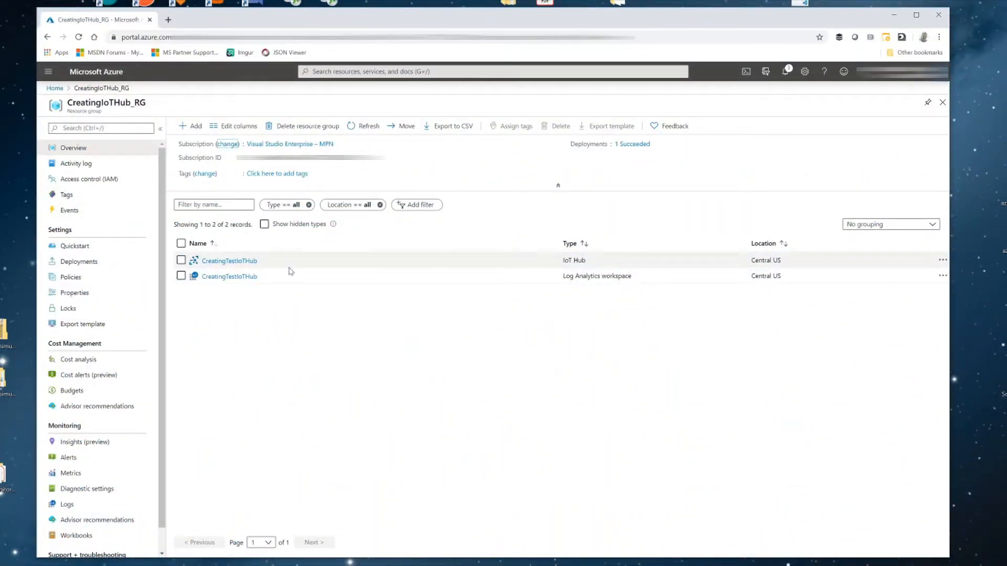
# - Open the IoT hub CreatingTestIoTHub, check its overview and usage, and go to its list of IoT devices
pyautogui.click(227, 262)
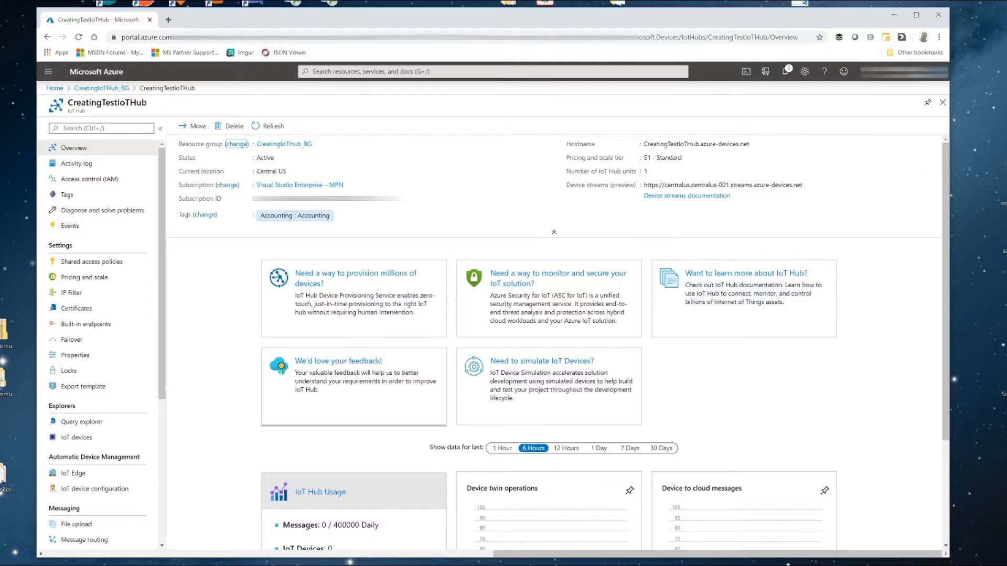
pyautogui.scroll(-3, 246, 393)
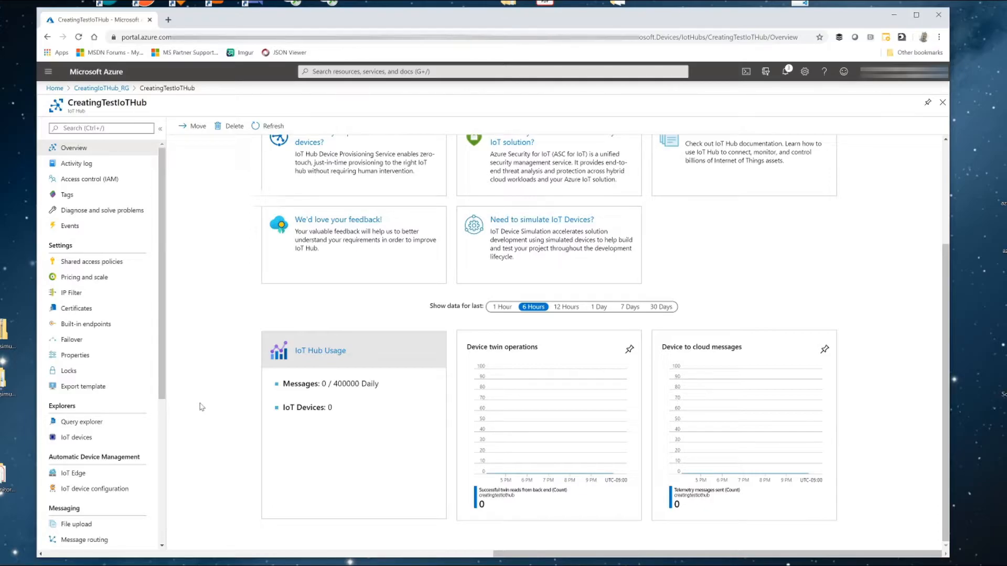
pyautogui.click(71, 439)
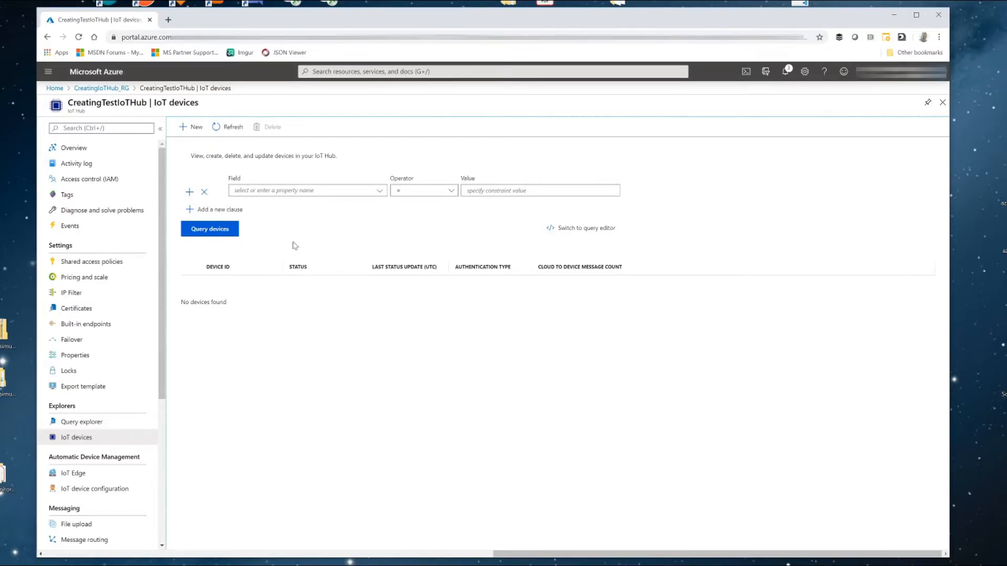
# - Register a new device with the ID TestDevice1, keeping symmetric key authentication, auto-generated keys and the hub connection enabled
pyautogui.click(195, 129)
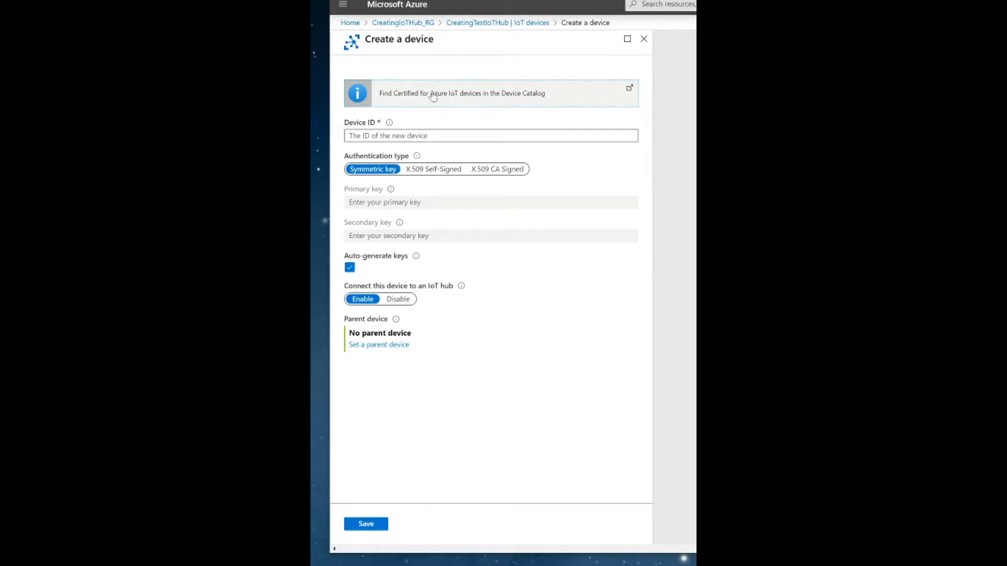
pyautogui.click(444, 137)
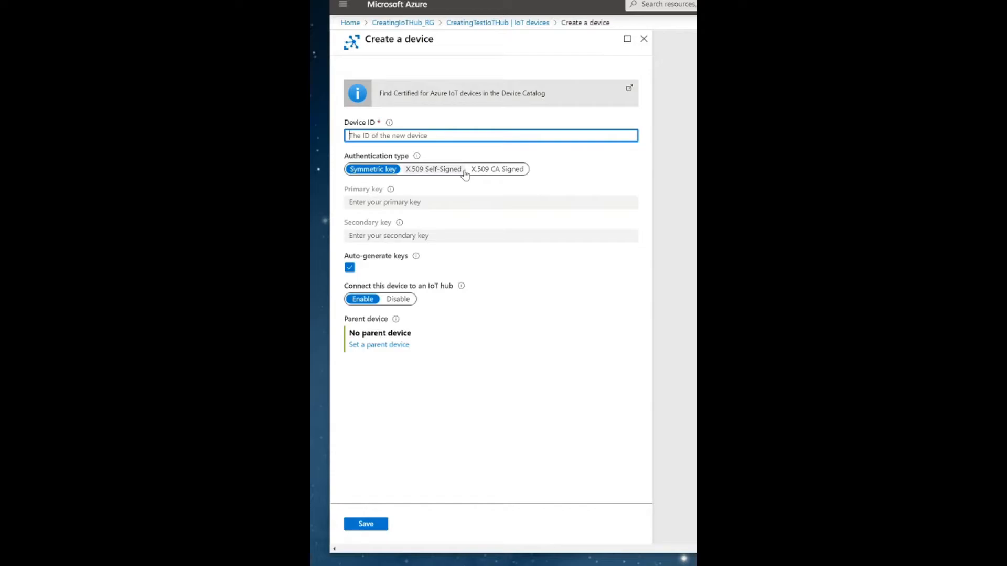
pyautogui.write('TestDevice1')
pyautogui.moveTo(417, 157)
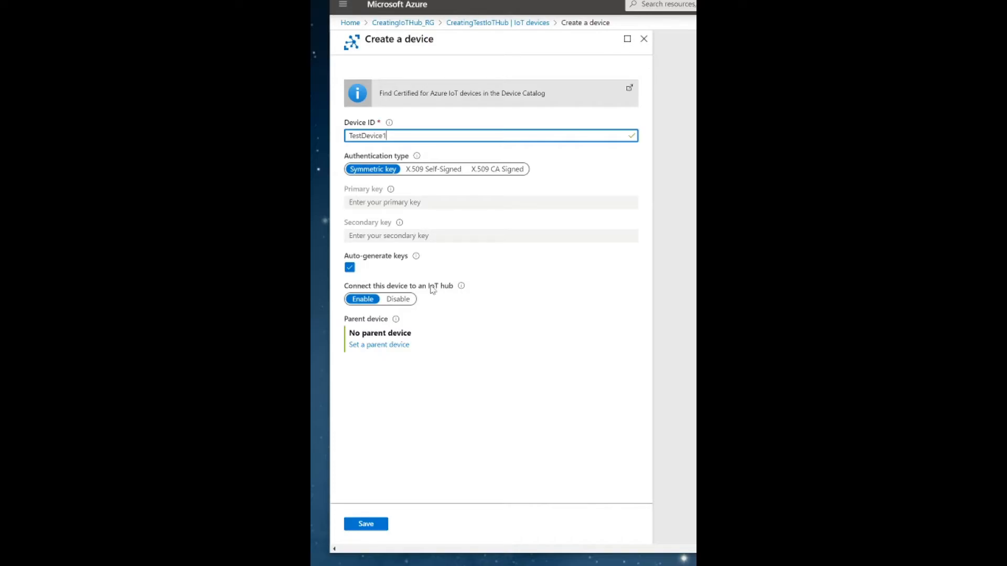
pyautogui.moveTo(462, 287)
pyautogui.moveTo(396, 322)
pyautogui.click(367, 525)
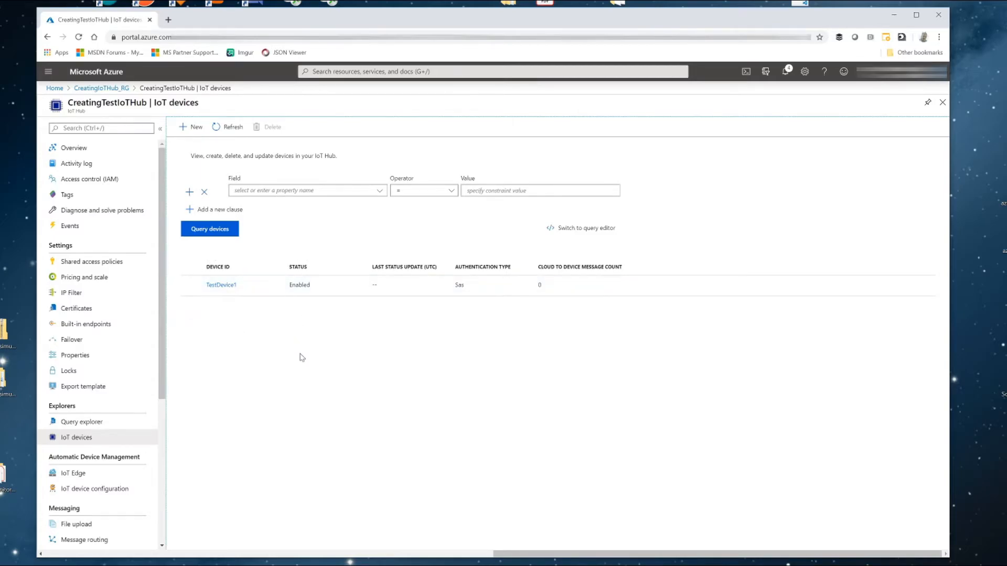
# - Inspect TestDevice1's details, and view the permissions and keys of the hub's iothubowner shared access policy
pyautogui.click(219, 288)
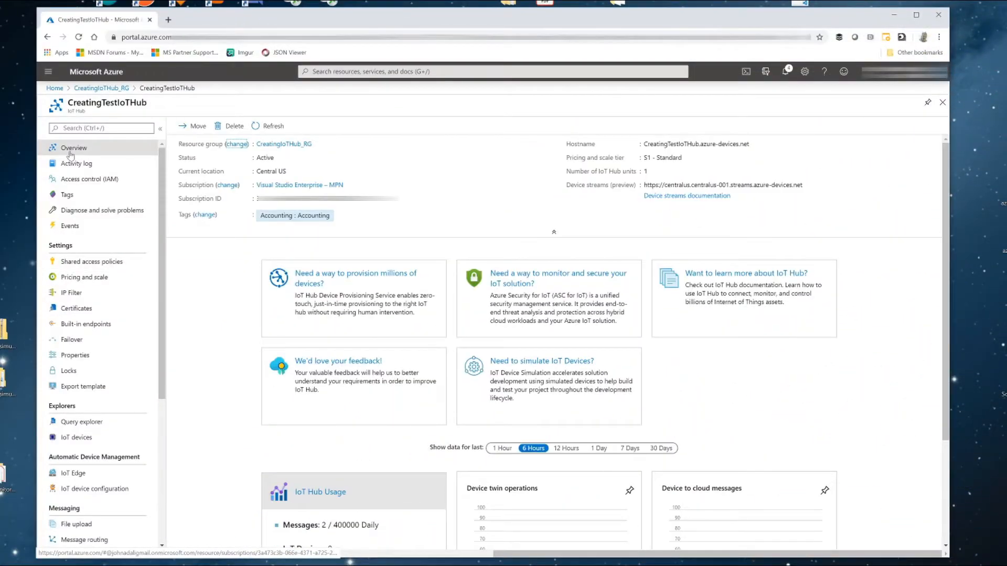
pyautogui.click(88, 263)
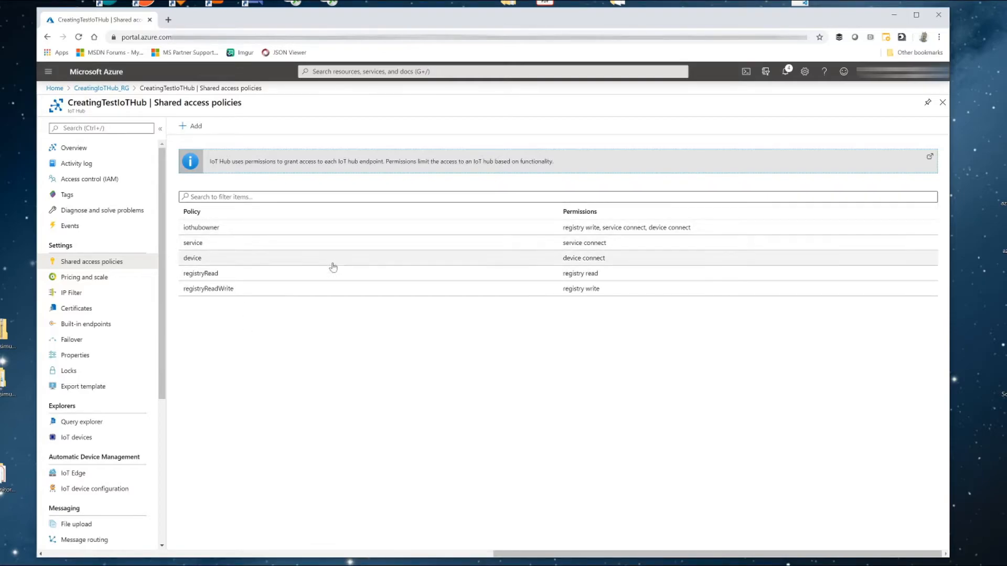
pyautogui.click(208, 231)
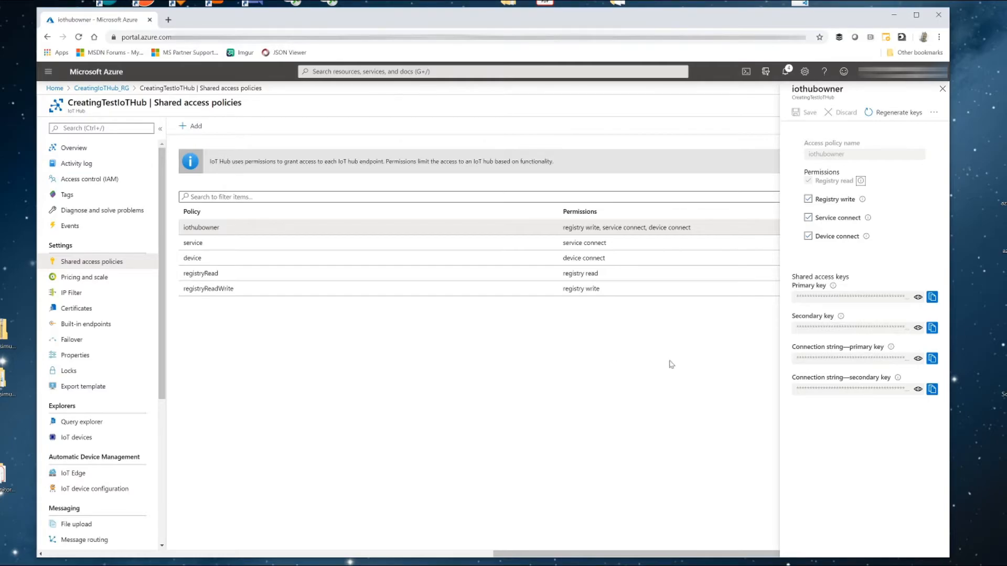
pyautogui.click(942, 89)
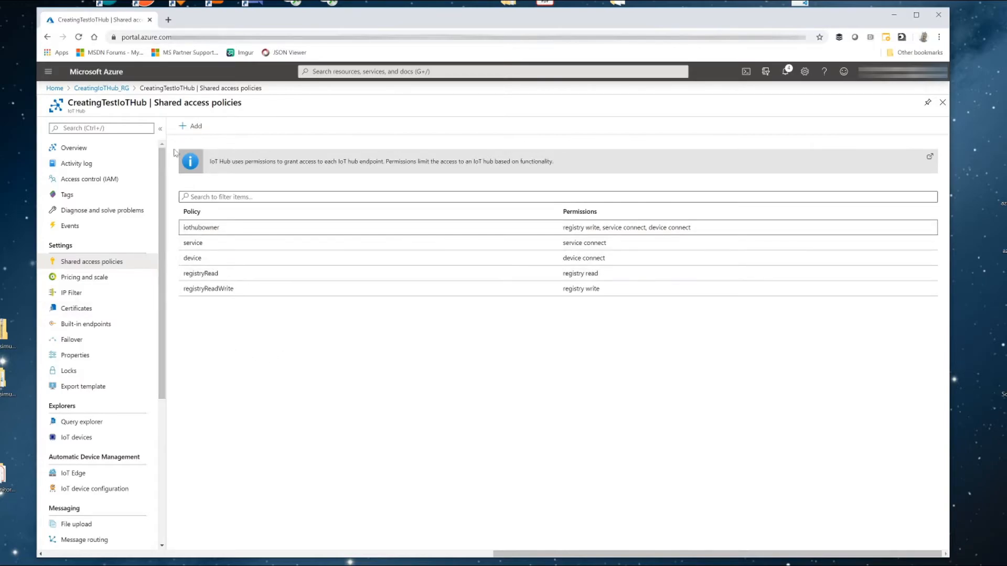
# - Return to the resource group CreatingIoTHub_RG, start Cloud Shell and add the azure-iot extension to the Azure CLI
pyautogui.click(80, 89)
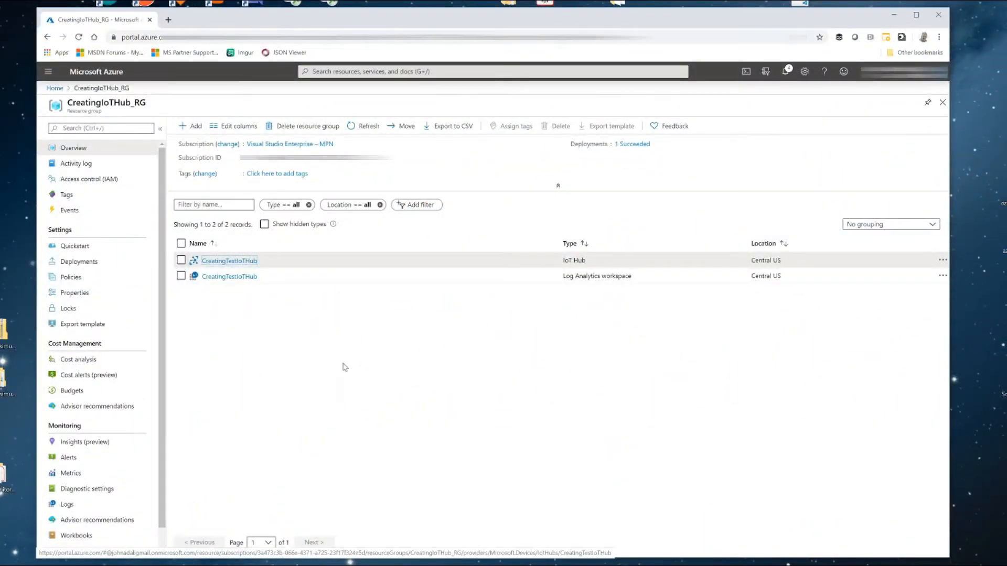
pyautogui.click(745, 75)
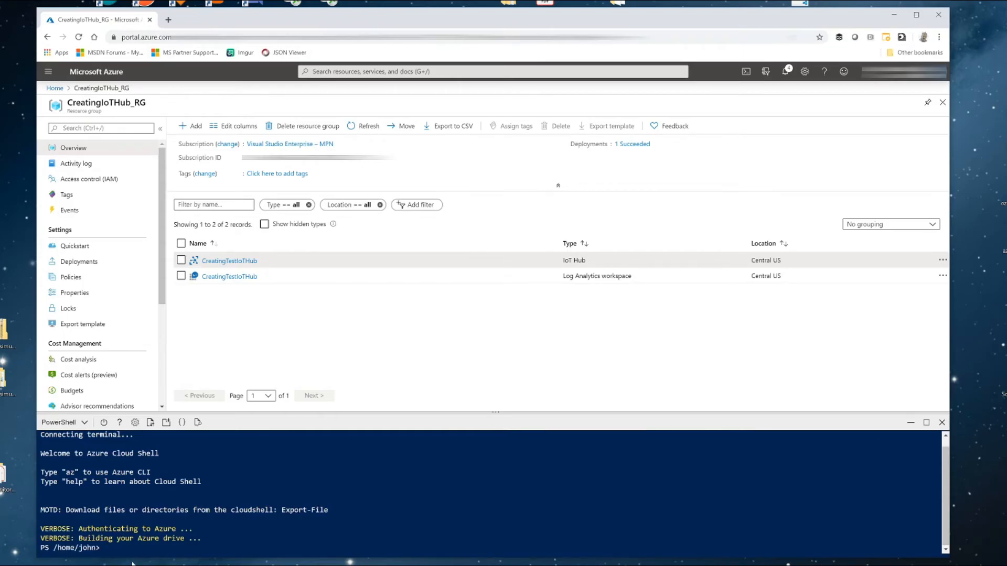
pyautogui.write('az extension add --name azure-iot')
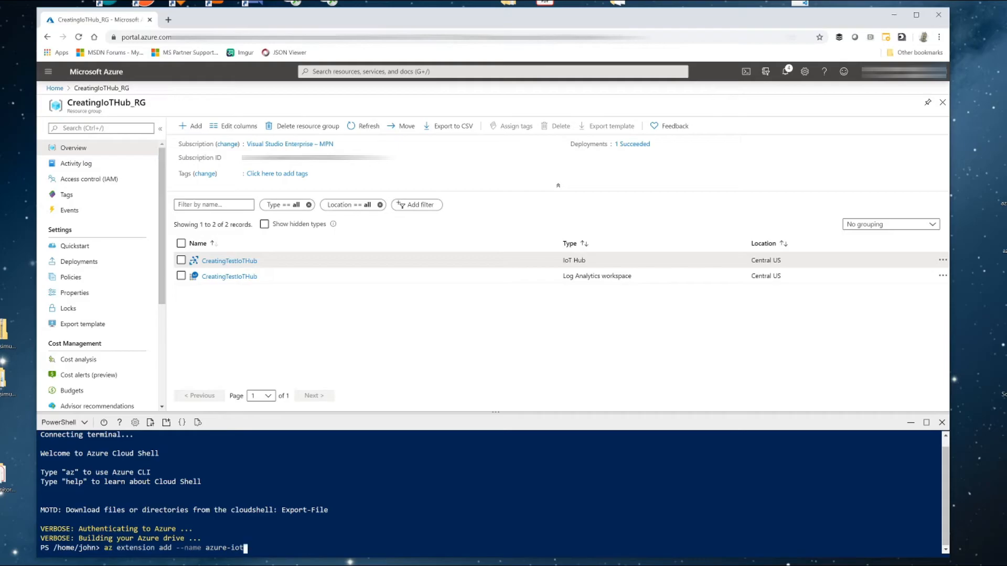
pyautogui.press('Return')
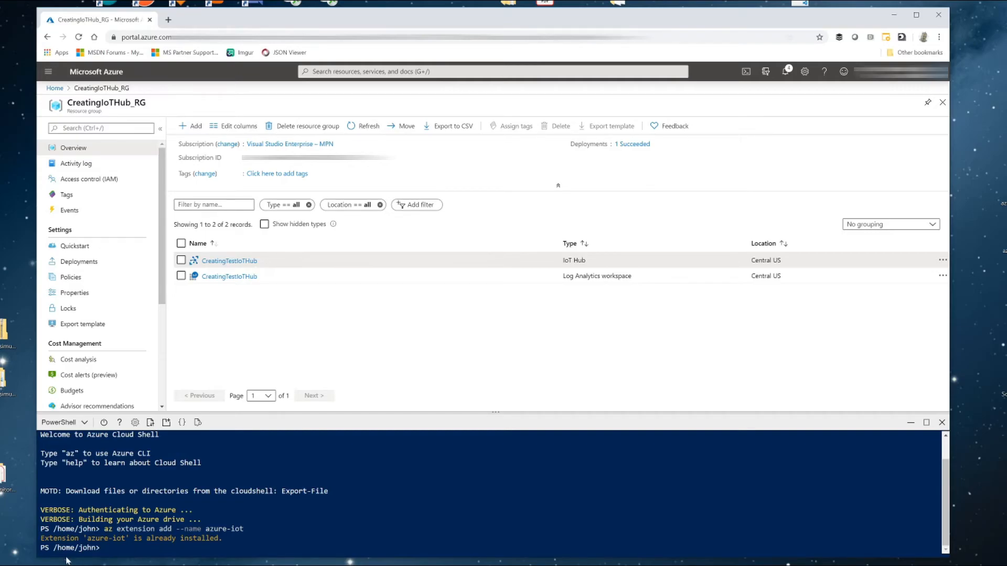
# - Create an IoT hub named CreatingTestIoTHubCLI with SKU S1 in resource group CreatingIoTHub_RG through the Azure CLI
pyautogui.write('az iot hub create --name Creat')
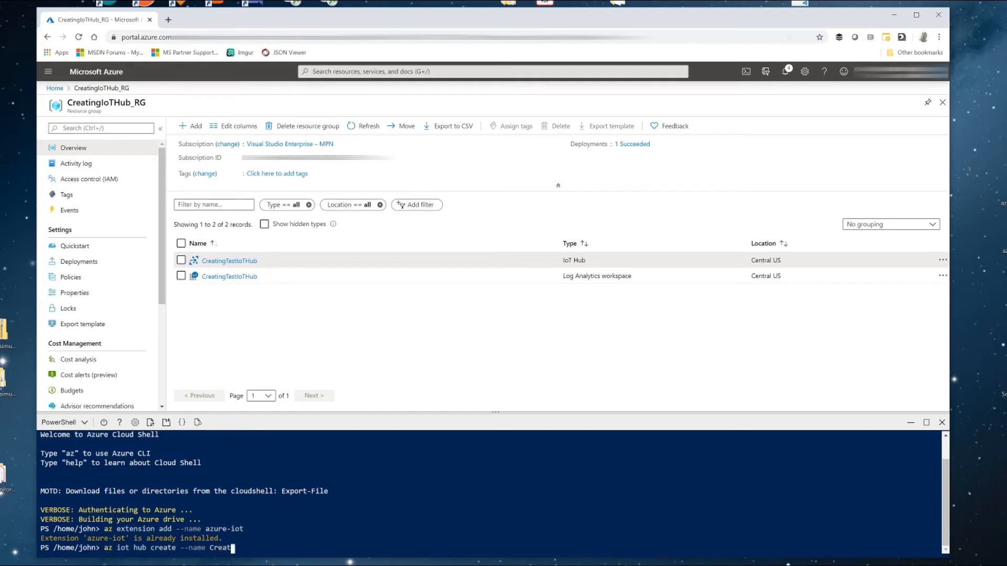
pyautogui.write('ingTestIoTHubCLI --resource-group')
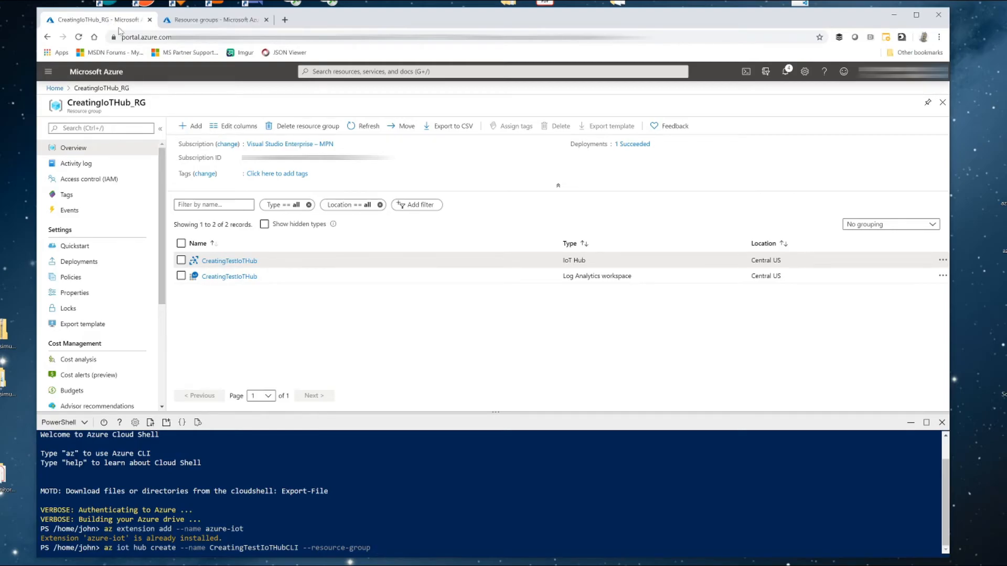
pyautogui.write('Create')
pyautogui.press('BackSpace')
pyautogui.write('ingIoTHub_RG --sku S1')
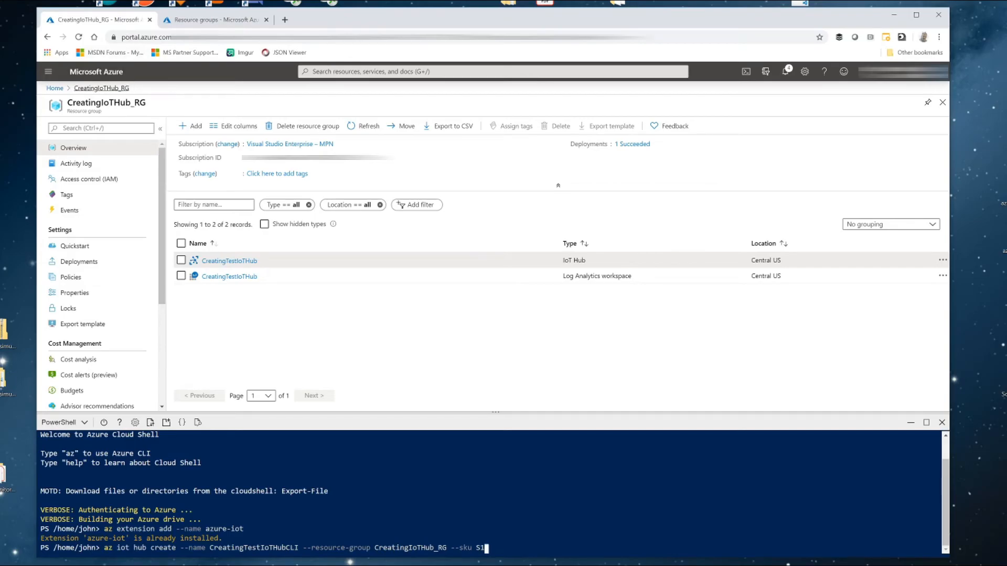
pyautogui.press('Return')
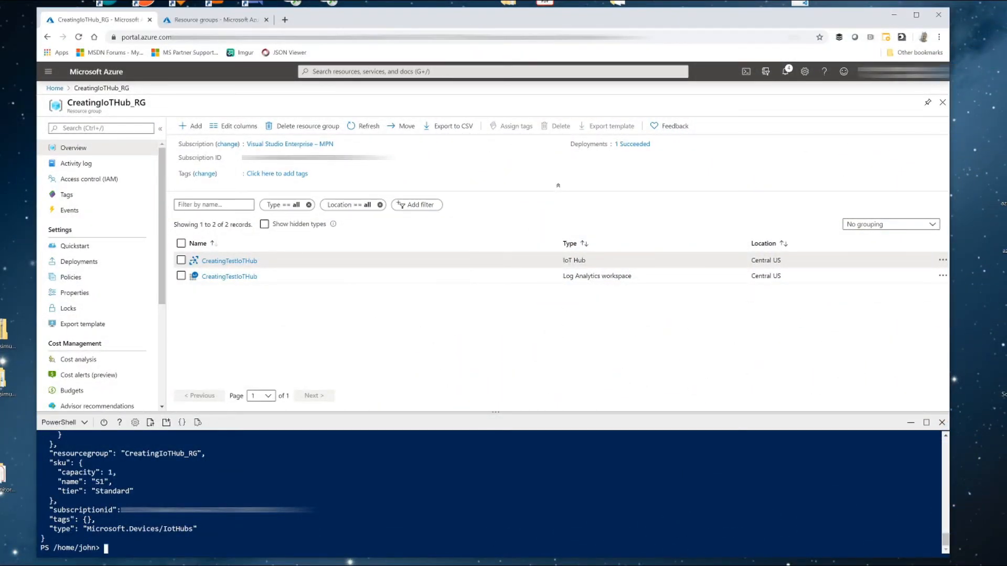
# - Review the JSON output of the hub creation and refresh the resource group's list of resources
pyautogui.scroll(10, 493, 493)
pyautogui.scroll(15, 493, 493)
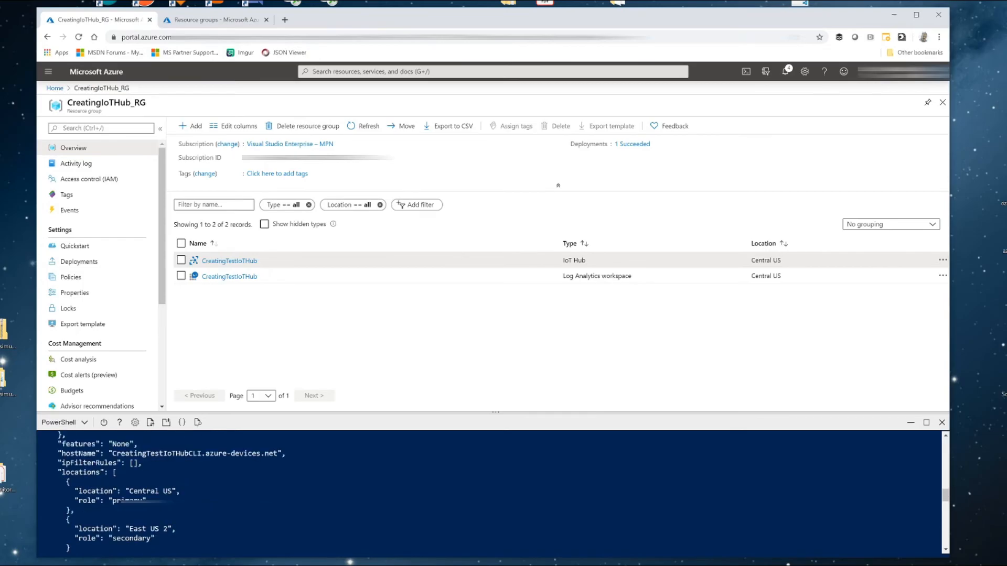
pyautogui.scroll(5, 493, 493)
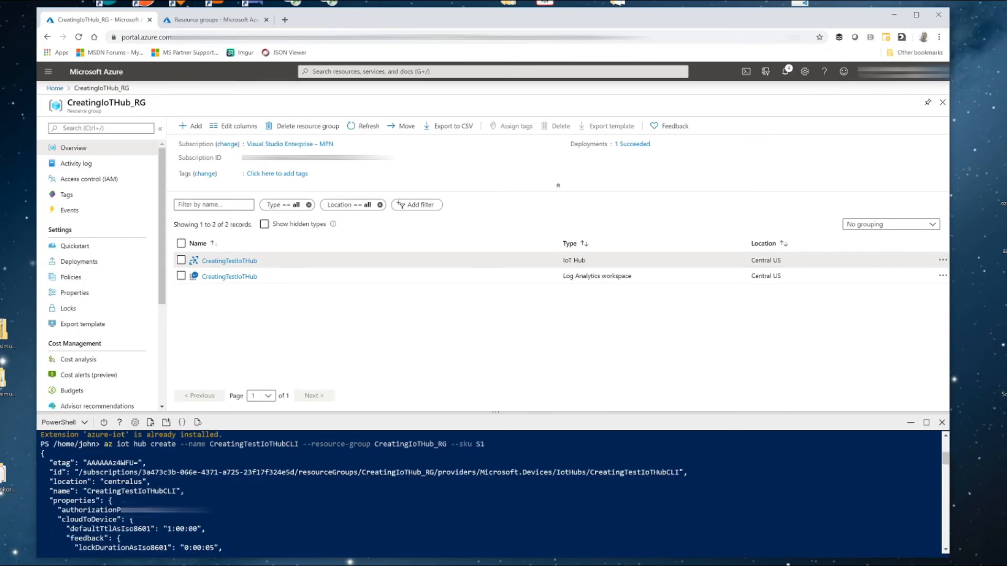
pyautogui.scroll(-1, 493, 493)
pyautogui.scroll(-20, 493, 493)
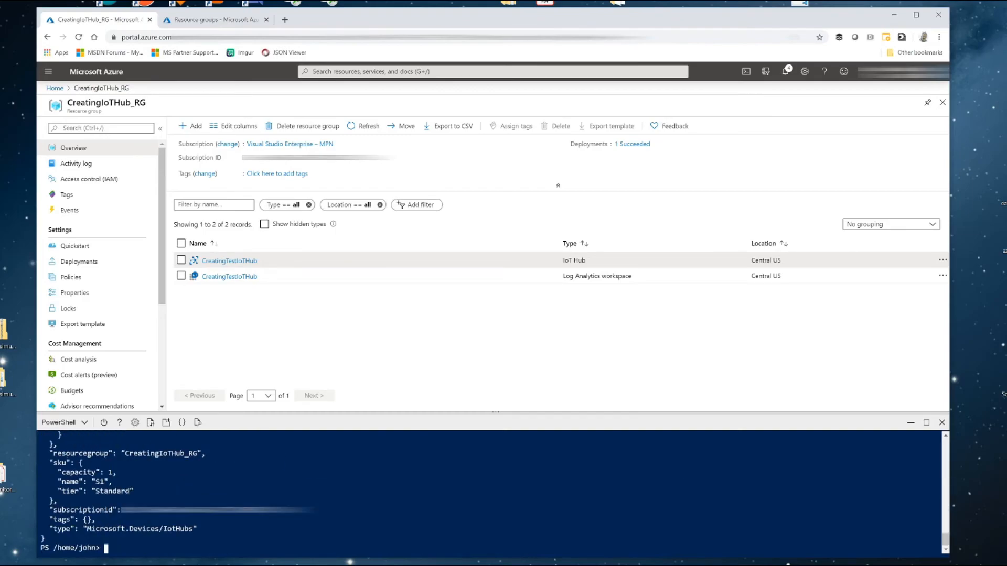
pyautogui.click(354, 131)
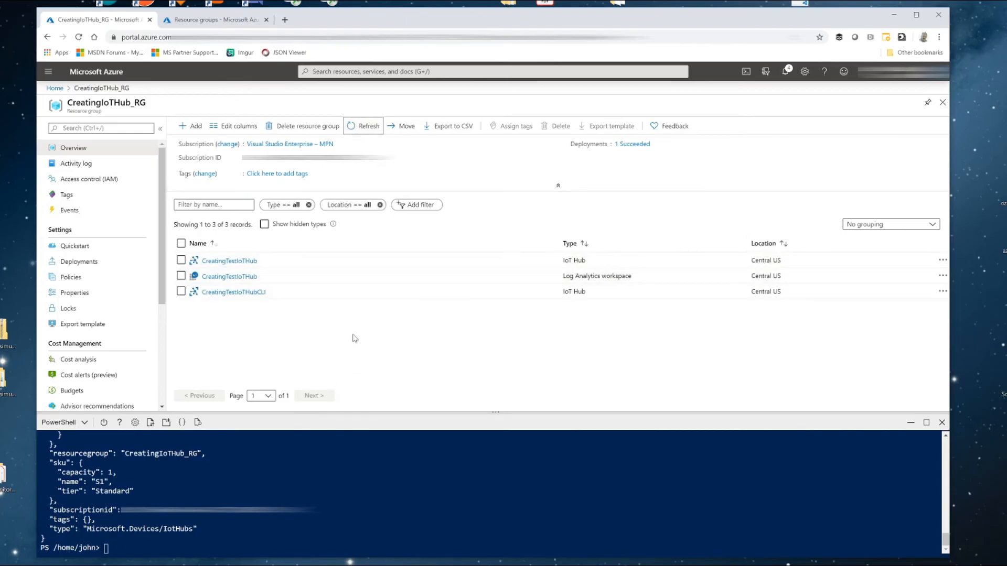
# - Open the IoT hub CreatingTestIoTHubCLI and go to its list of IoT devices
pyautogui.click(224, 293)
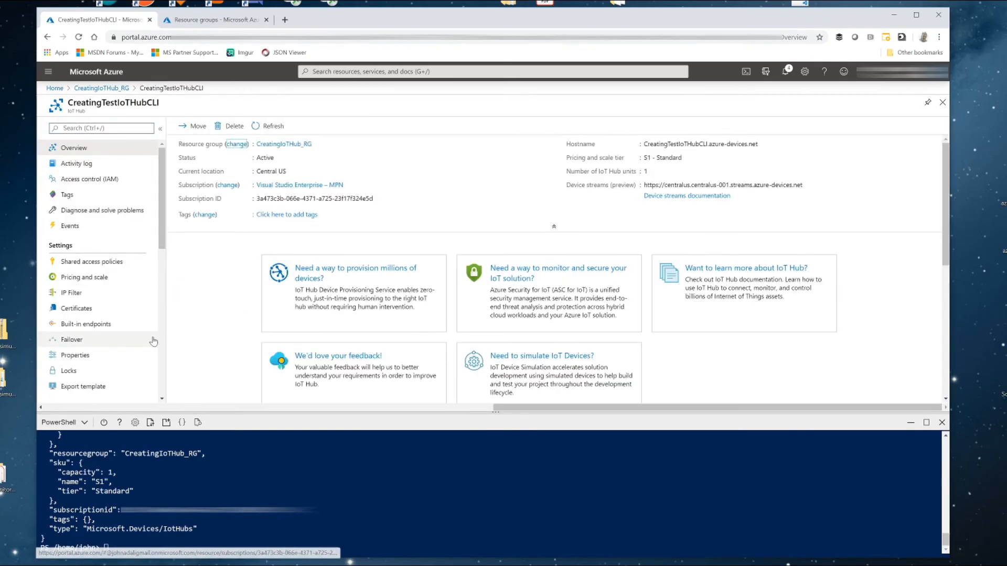
pyautogui.scroll(-3, 131, 325)
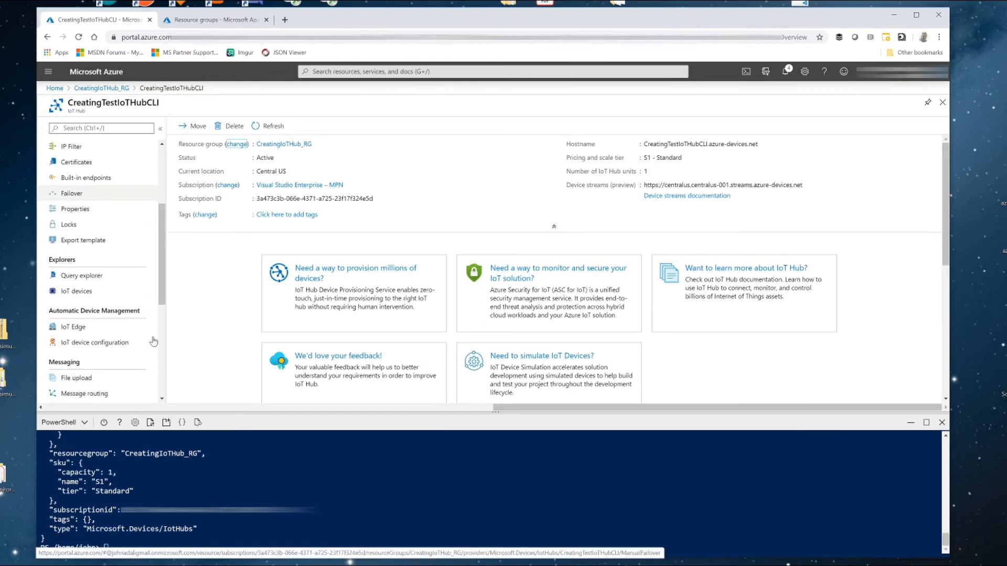
pyautogui.click(66, 293)
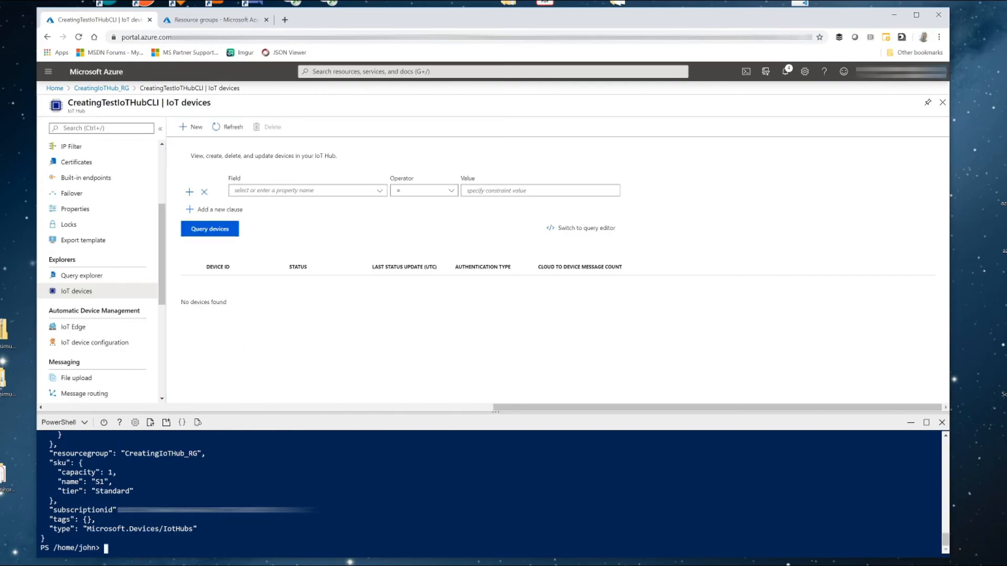
# - Create a device identity myTestDeviceCLI in the hub CreatingTestIoTHubCLI through the Azure CLI, and refresh the hub's device list
pyautogui.write('az iot hub device-identity create --hub-name')
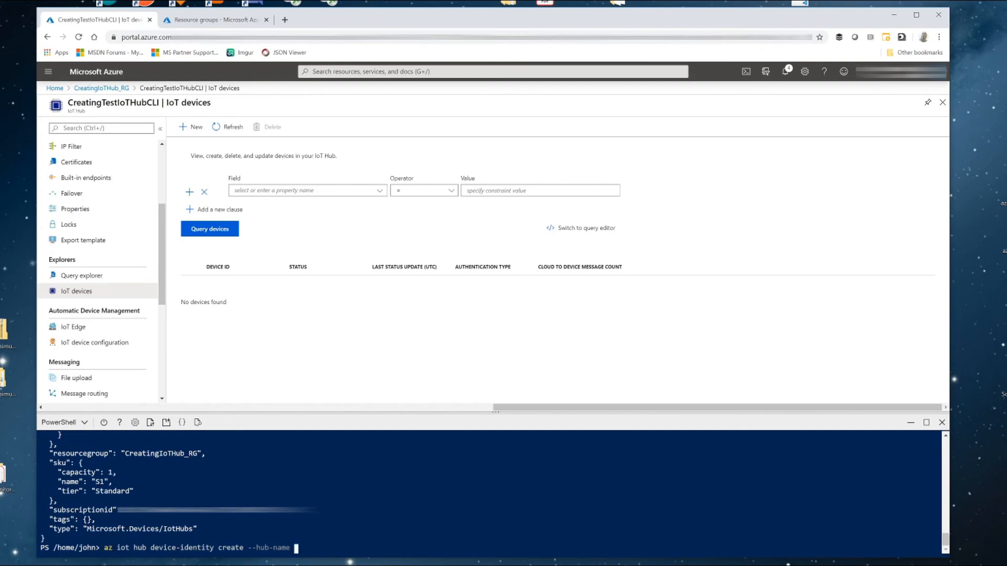
pyautogui.write(' Creati')
pyautogui.write('ng')
pyautogui.write('TestIoTH')
pyautogui.write('ub')
pyautogui.write('CLI')
pyautogui.write(' --devic')
pyautogui.write('e-id')
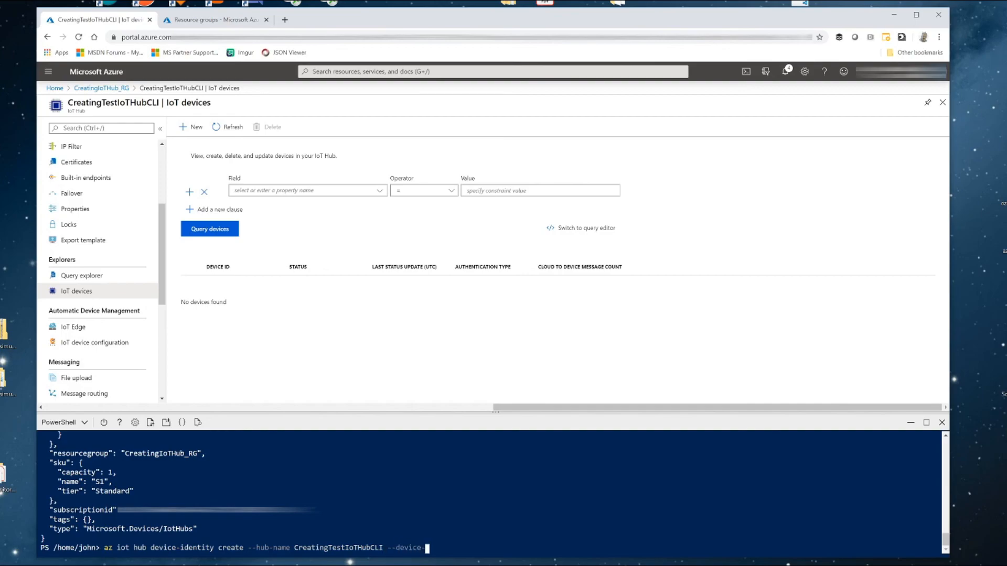
pyautogui.write(' myTestDeviceCLI')
pyautogui.press('Return')
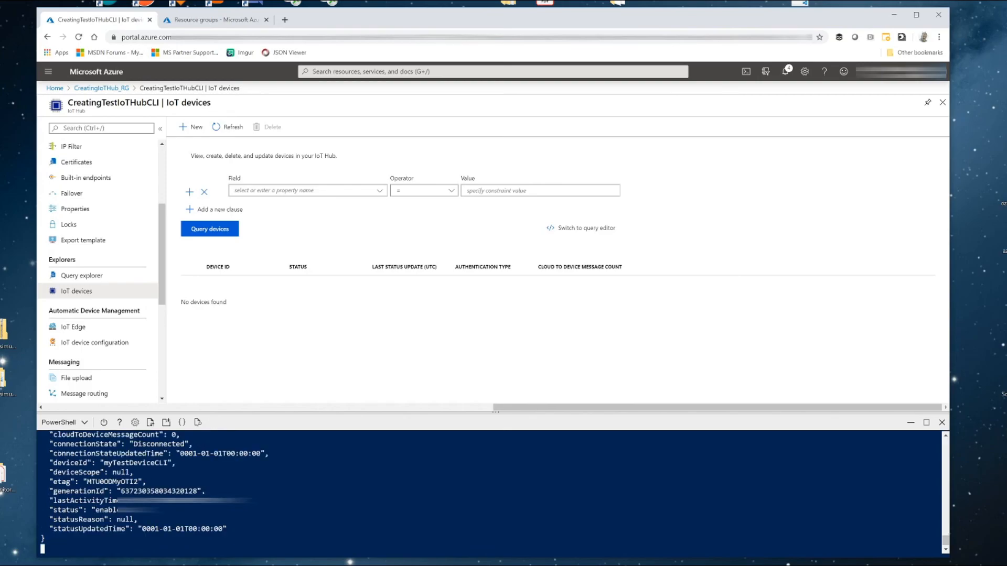
pyautogui.click(233, 131)
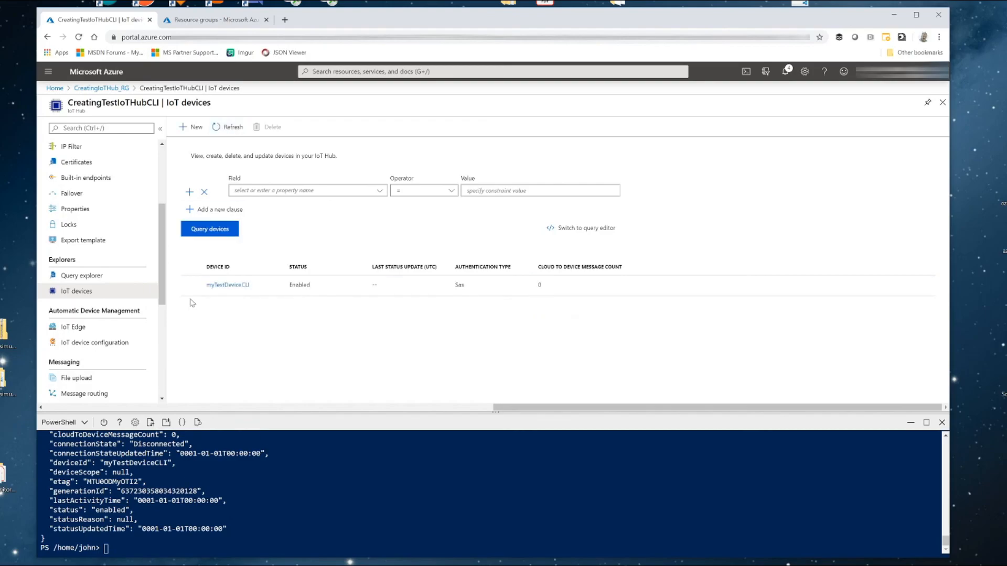